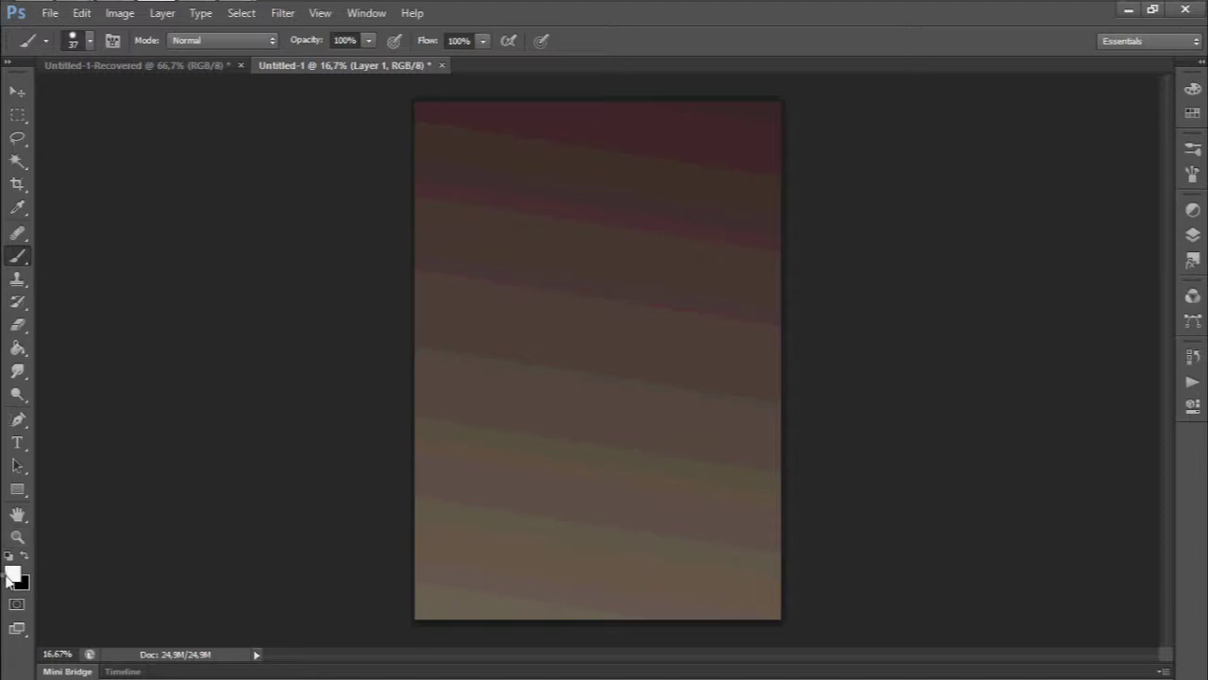
# Pick orange and sketch the hunched figure's ground line, shoulder, body, limbs and torso
pyautogui.click(855, 239)
pyautogui.moveTo(539, 308); pyautogui.dragTo(510, 377)
pyautogui.hotkey('ctrl', 'z')
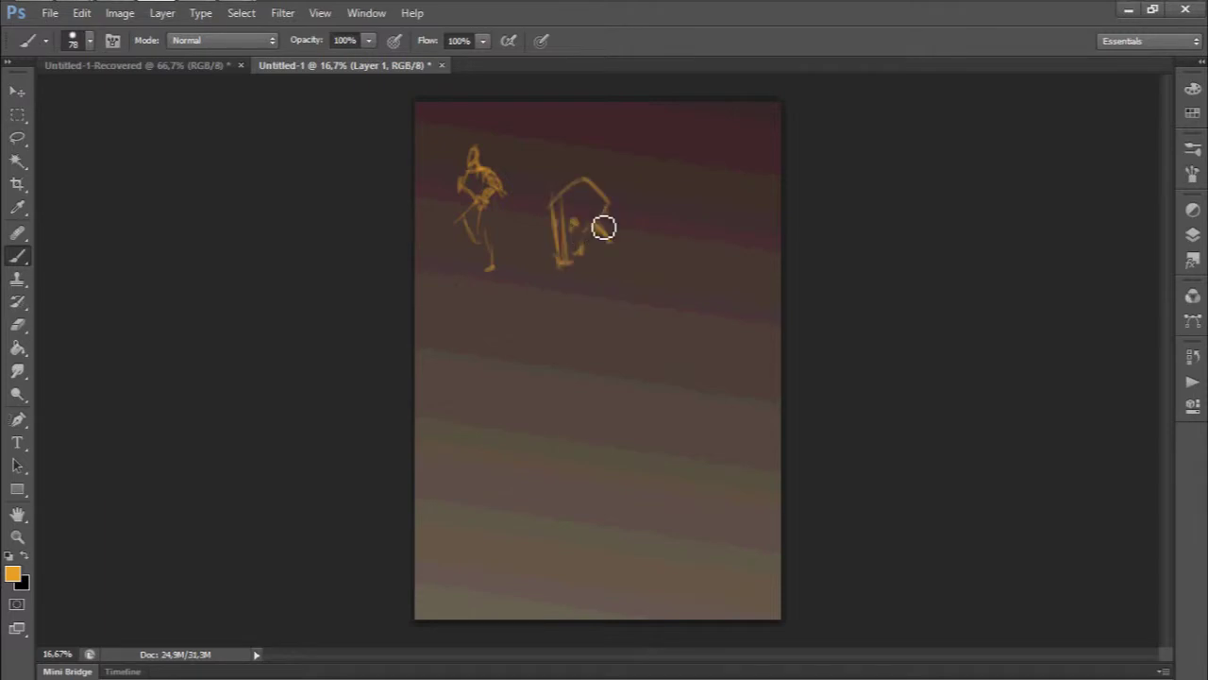
pyautogui.moveTo(533, 285); pyautogui.dragTo(585, 267)
pyautogui.moveTo(630, 238); pyautogui.dragTo(696, 300)
pyautogui.moveTo(500, 332); pyautogui.dragTo(564, 401)
pyautogui.moveTo(517, 321); pyautogui.dragTo(599, 398)
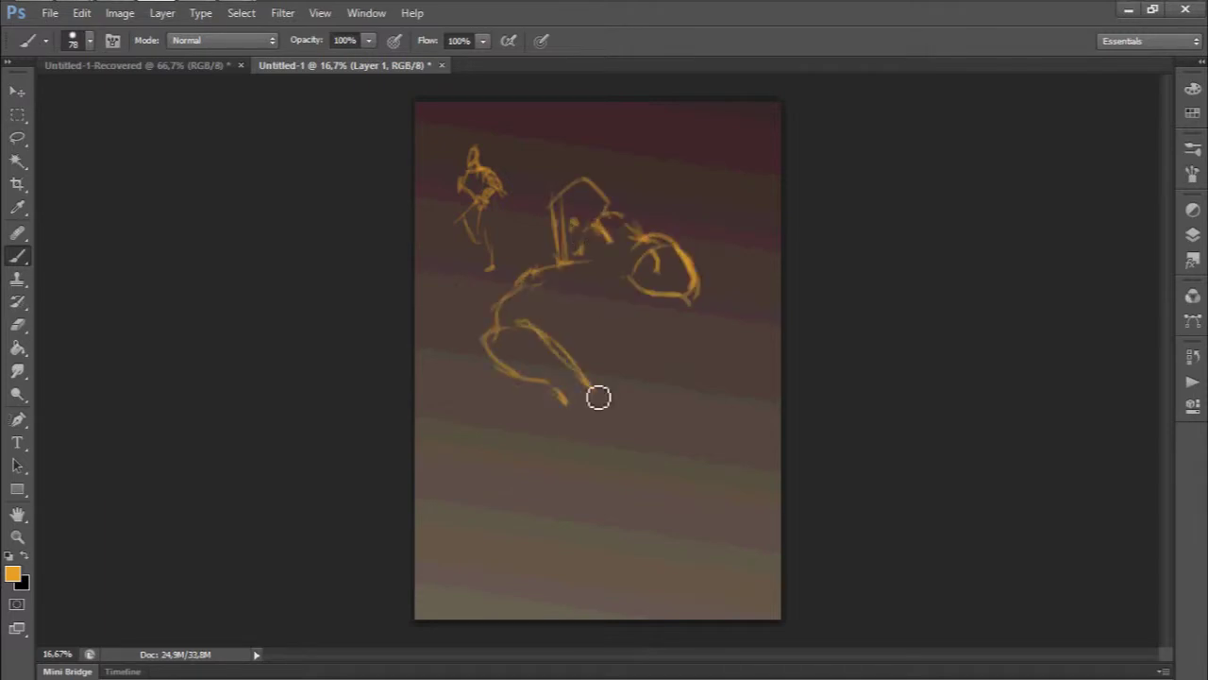
pyautogui.moveTo(554, 261); pyautogui.dragTo(566, 231)
pyautogui.moveTo(651, 292)
pyautogui.mouseDown()
pyautogui.moveTo(724, 351)
pyautogui.moveTo(671, 469)
pyautogui.mouseUp()
pyautogui.moveTo(557, 312)
pyautogui.mouseDown()
pyautogui.moveTo(644, 331)
pyautogui.moveTo(604, 399)
pyautogui.mouseUp()
pyautogui.moveTo(661, 339)
pyautogui.mouseDown()
pyautogui.moveTo(590, 363)
pyautogui.moveTo(512, 528)
pyautogui.mouseUp()
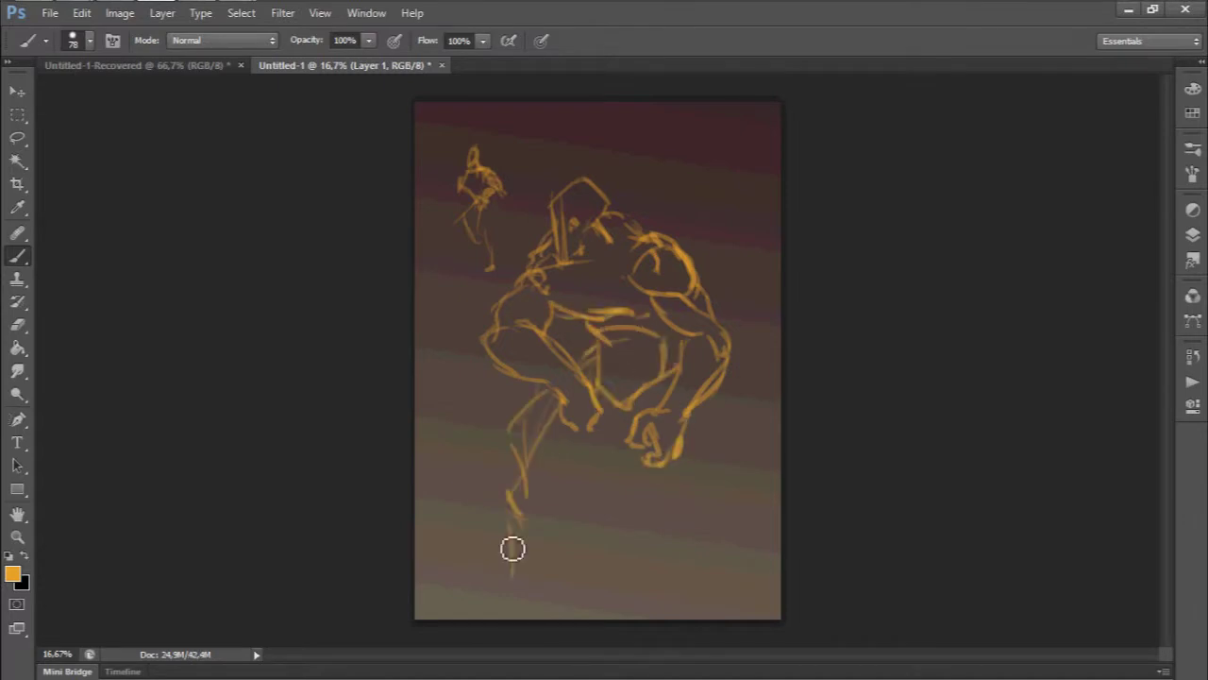
# Warp the sketch narrower and block in both shoulders with solid orange
pyautogui.hotkey('ctrl', 't')
pyautogui.moveTo(733, 354); pyautogui.dragTo(703, 354)
pyautogui.rightClick(585, 330)
pyautogui.moveTo(490, 312)
pyautogui.mouseDown()
pyautogui.moveTo(488, 273)
pyautogui.moveTo(529, 272)
pyautogui.moveTo(541, 290)
pyautogui.mouseUp()
pyautogui.press('Return')
pyautogui.moveTo(633, 269)
pyautogui.mouseDown()
pyautogui.moveTo(685, 283)
pyautogui.moveTo(656, 260)
pyautogui.mouseUp()
pyautogui.moveTo(529, 241)
pyautogui.mouseDown()
pyautogui.moveTo(521, 273)
pyautogui.moveTo(572, 270)
pyautogui.moveTo(652, 302)
pyautogui.mouseUp()
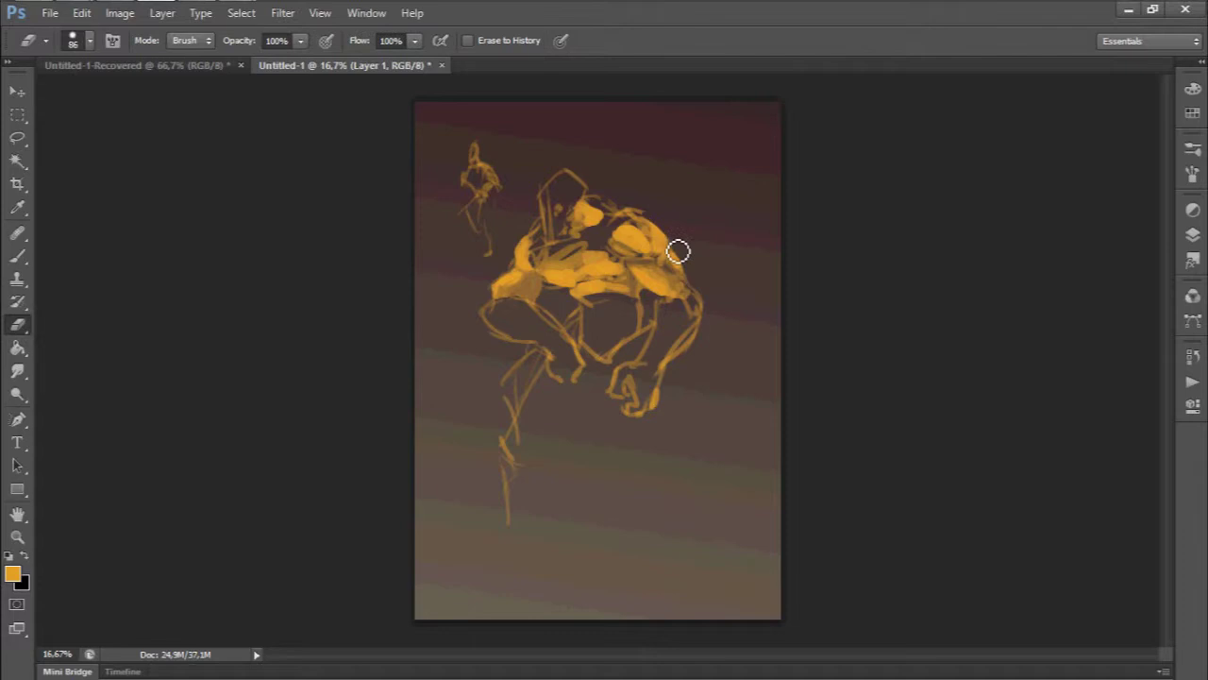
# Sketch the lower legs with thin orange strokes, thickening the left leg and boot
pyautogui.moveTo(543, 364); pyautogui.dragTo(527, 479)
pyautogui.moveTo(588, 372); pyautogui.dragTo(552, 462)
pyautogui.moveTo(618, 406); pyautogui.dragTo(642, 496)
pyautogui.moveTo(674, 369); pyautogui.dragTo(722, 462)
pyautogui.moveTo(722, 468); pyautogui.dragTo(641, 496)
pyautogui.moveTo(511, 457)
pyautogui.mouseDown()
pyautogui.moveTo(550, 447)
pyautogui.moveTo(562, 344)
pyautogui.moveTo(518, 497)
pyautogui.moveTo(562, 449)
pyautogui.mouseUp()
# Paint the boots and feet and draw a long horizontal blade line
pyautogui.moveTo(634, 510); pyautogui.dragTo(728, 569)
pyautogui.moveTo(717, 528); pyautogui.dragTo(704, 598)
pyautogui.moveTo(571, 487)
pyautogui.mouseDown()
pyautogui.moveTo(557, 512)
pyautogui.moveTo(505, 540)
pyautogui.moveTo(566, 526)
pyautogui.mouseUp()
pyautogui.moveTo(679, 566); pyautogui.dragTo(712, 607)
pyautogui.moveTo(567, 344)
pyautogui.mouseDown()
pyautogui.moveTo(629, 399)
pyautogui.moveTo(782, 406)
pyautogui.mouseUp()
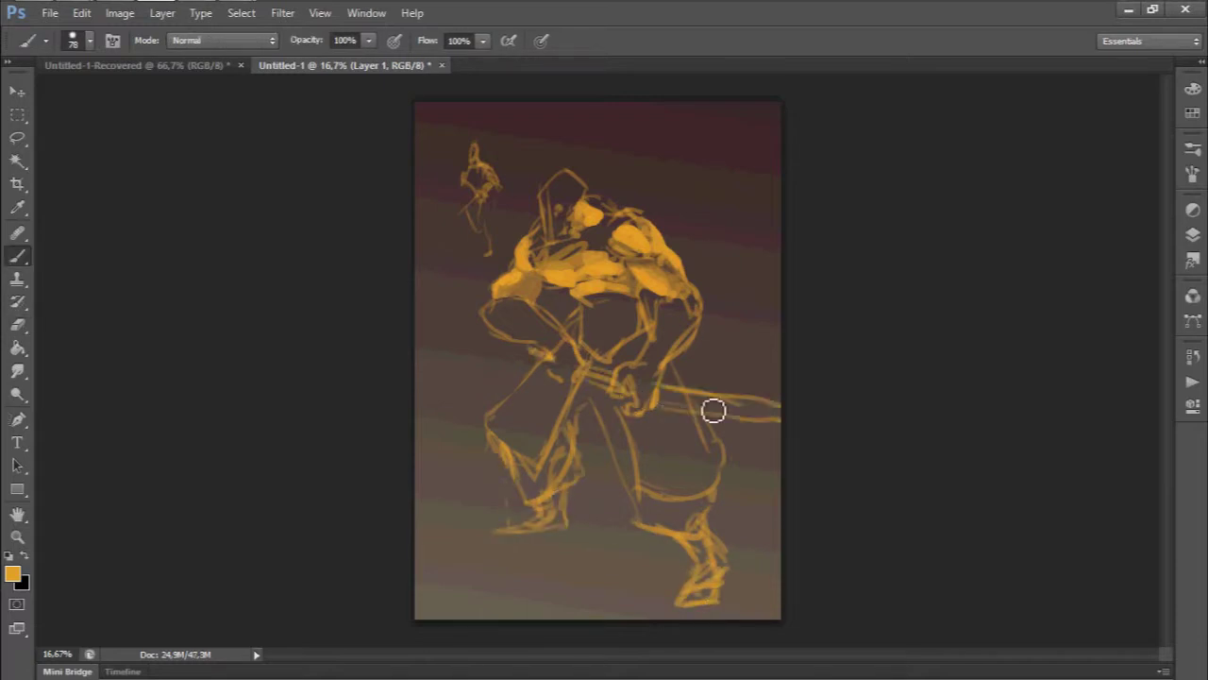
# Erase stray marks, zoom in, and paint a red-orange stroke across the right shoulder
pyautogui.press('e')
pyautogui.moveTo(477, 155); pyautogui.dragTo(490, 227)
pyautogui.hotkey('ctrl', '+')
pyautogui.click(13, 573)
pyautogui.press('Return')
pyautogui.press('b')
pyautogui.moveTo(572, 272); pyautogui.dragTo(630, 285)
pyautogui.press('F5')
pyautogui.press('F5')
# Smudge the paint and darken the top of the right shoulder
pyautogui.press('r')
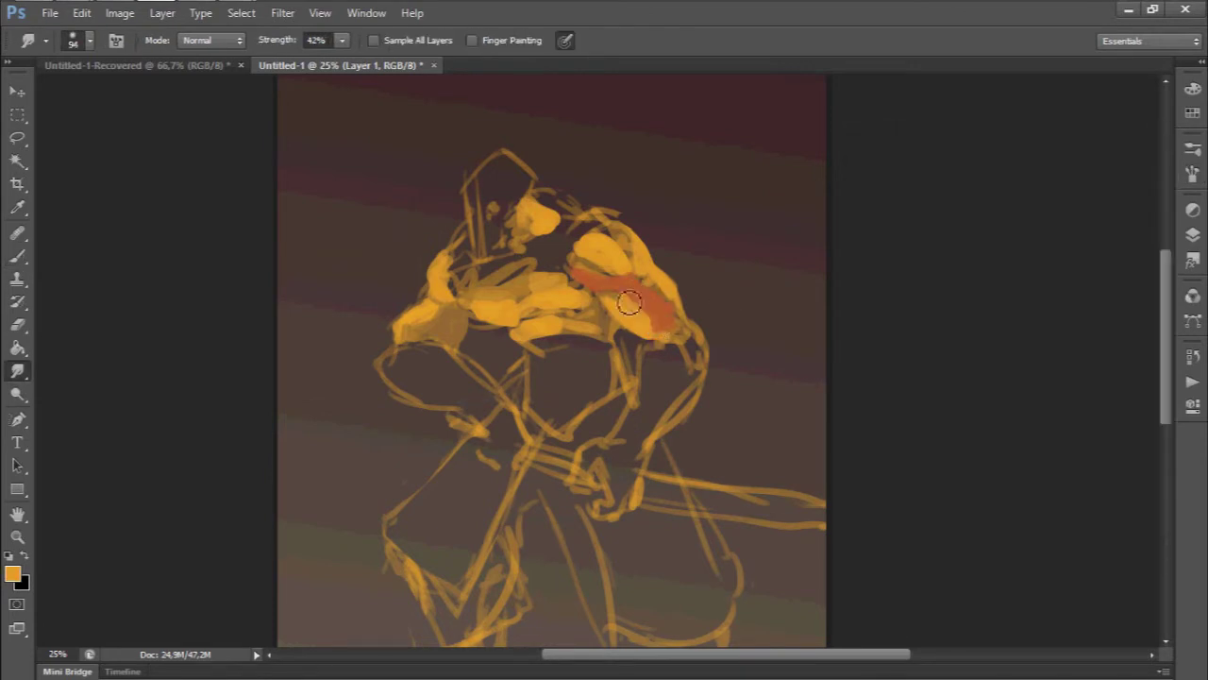
pyautogui.press('F5')
pyautogui.press('F5')
pyautogui.press('b')
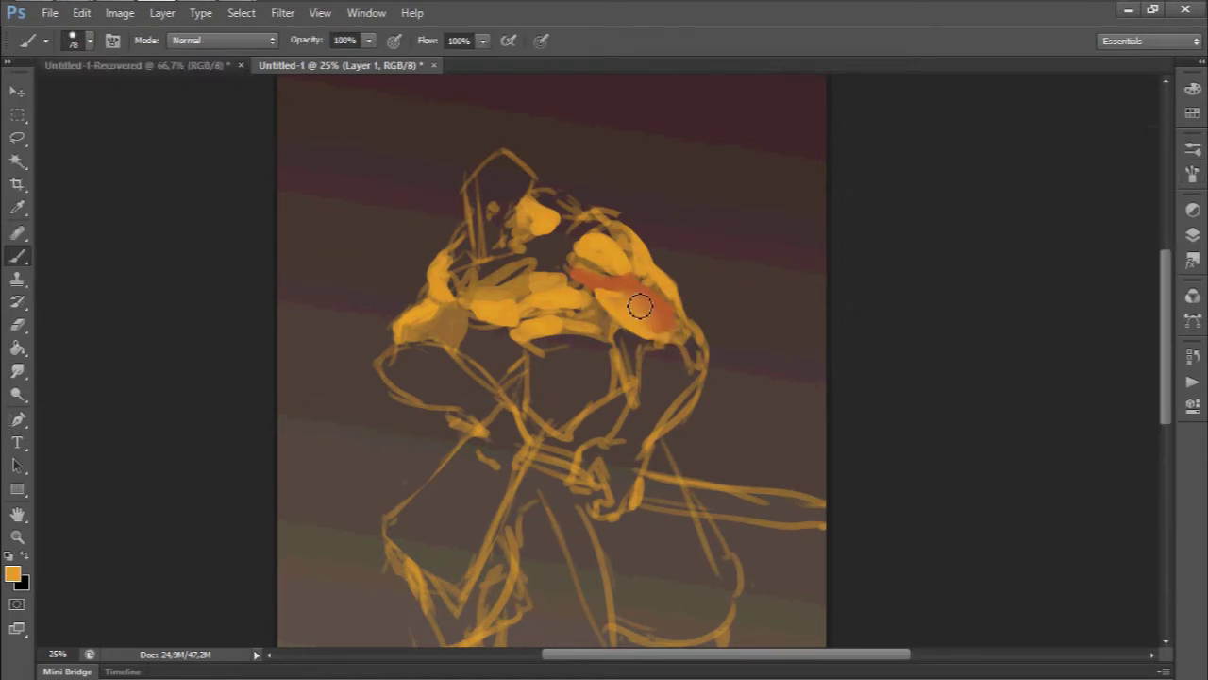
# Pick dark brown, paint hair over the head and shade the left shoulder
pyautogui.press('F5')
pyautogui.press('F5')
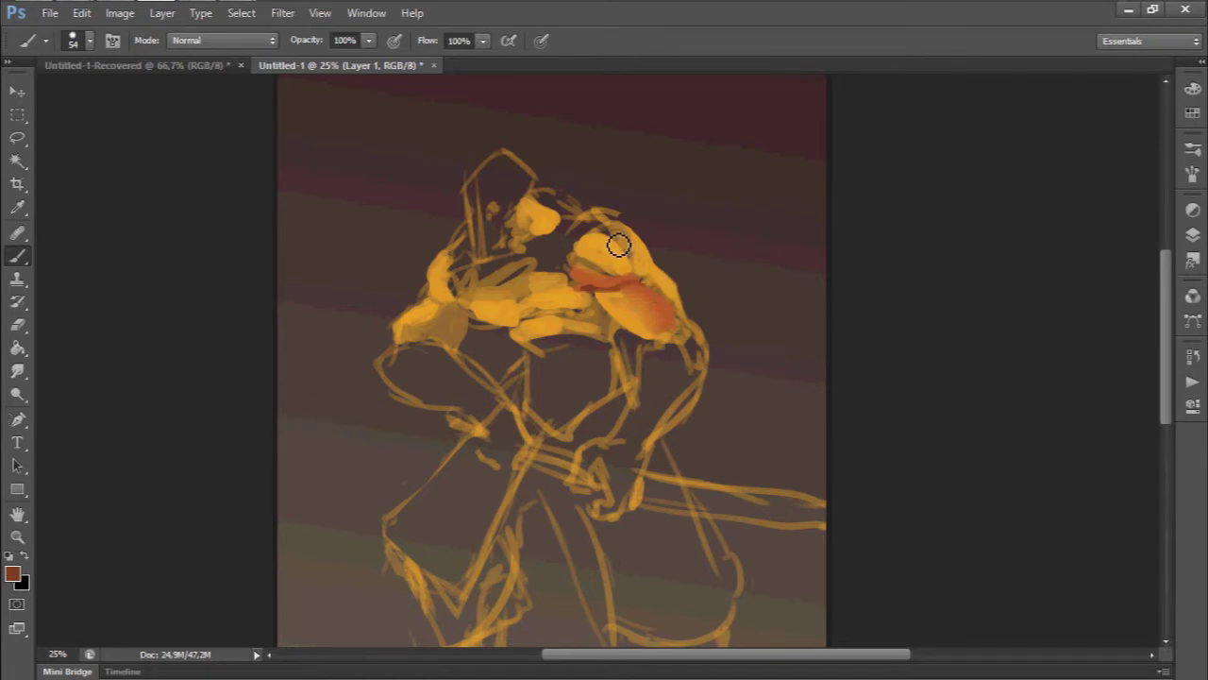
pyautogui.moveTo(619, 244); pyautogui.dragTo(637, 232)
pyautogui.press('F5')
pyautogui.press('F5')
pyautogui.press('Return')
pyautogui.moveTo(563, 270); pyautogui.dragTo(564, 270)
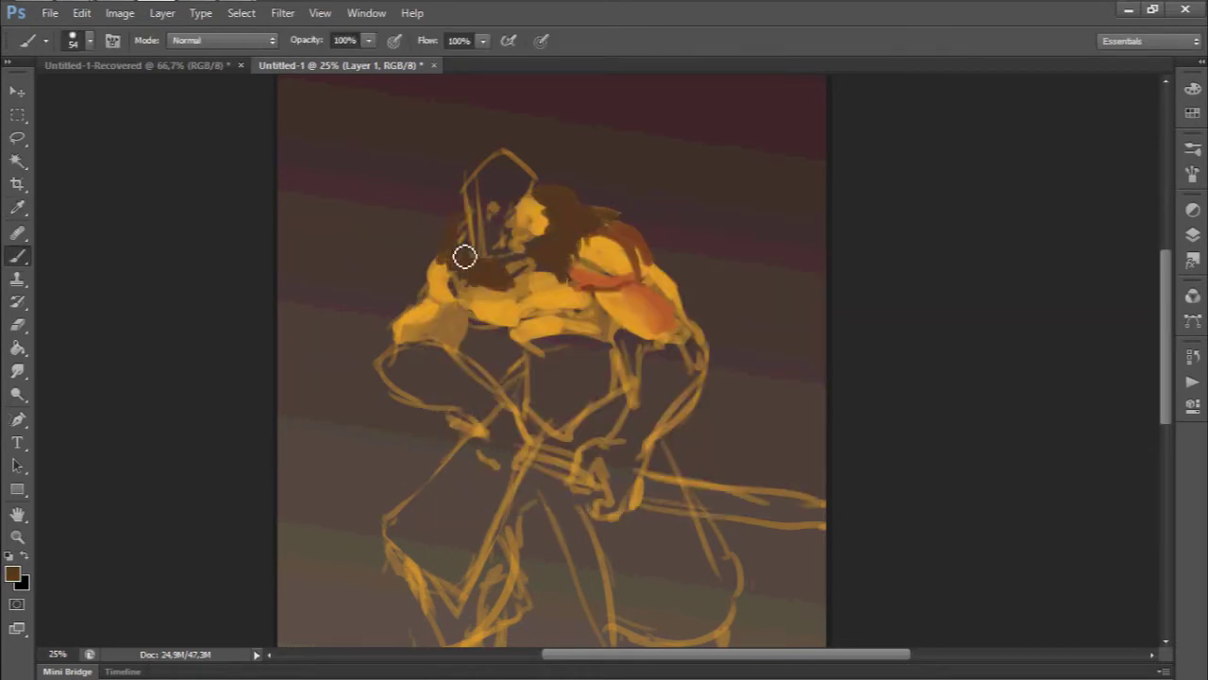
pyautogui.moveTo(454, 346)
pyautogui.mouseDown()
pyautogui.moveTo(462, 315)
pyautogui.moveTo(451, 325)
pyautogui.mouseUp()
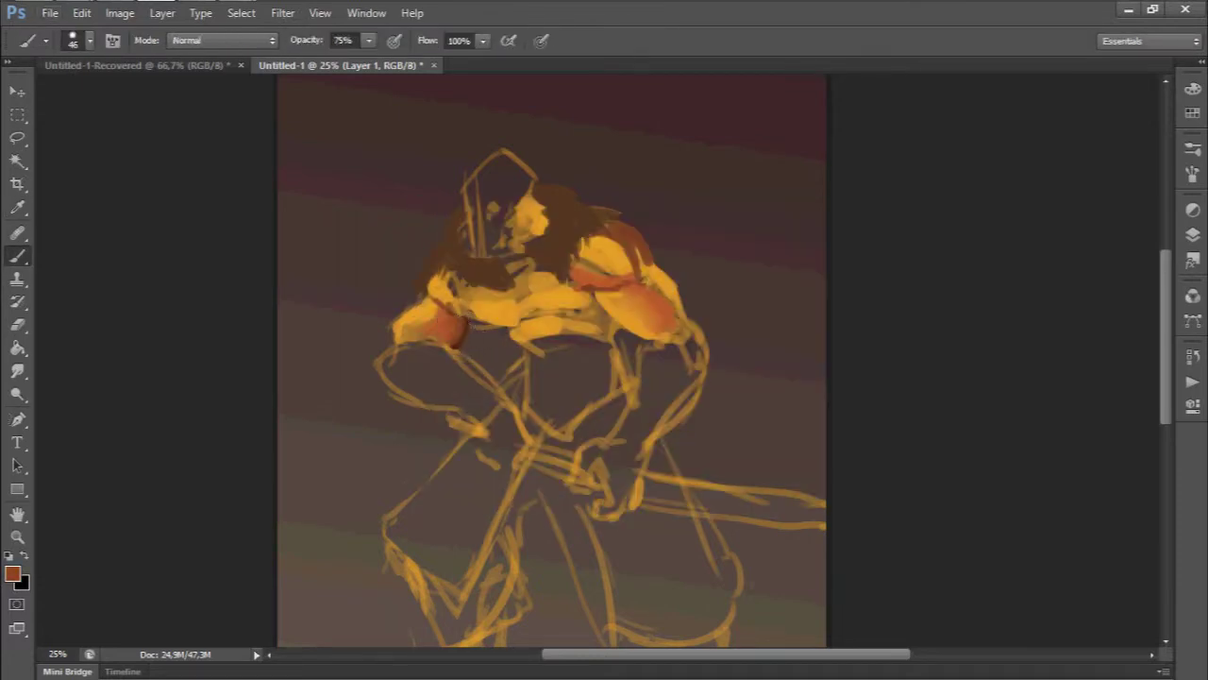
pyautogui.moveTo(446, 370); pyautogui.dragTo(397, 363)
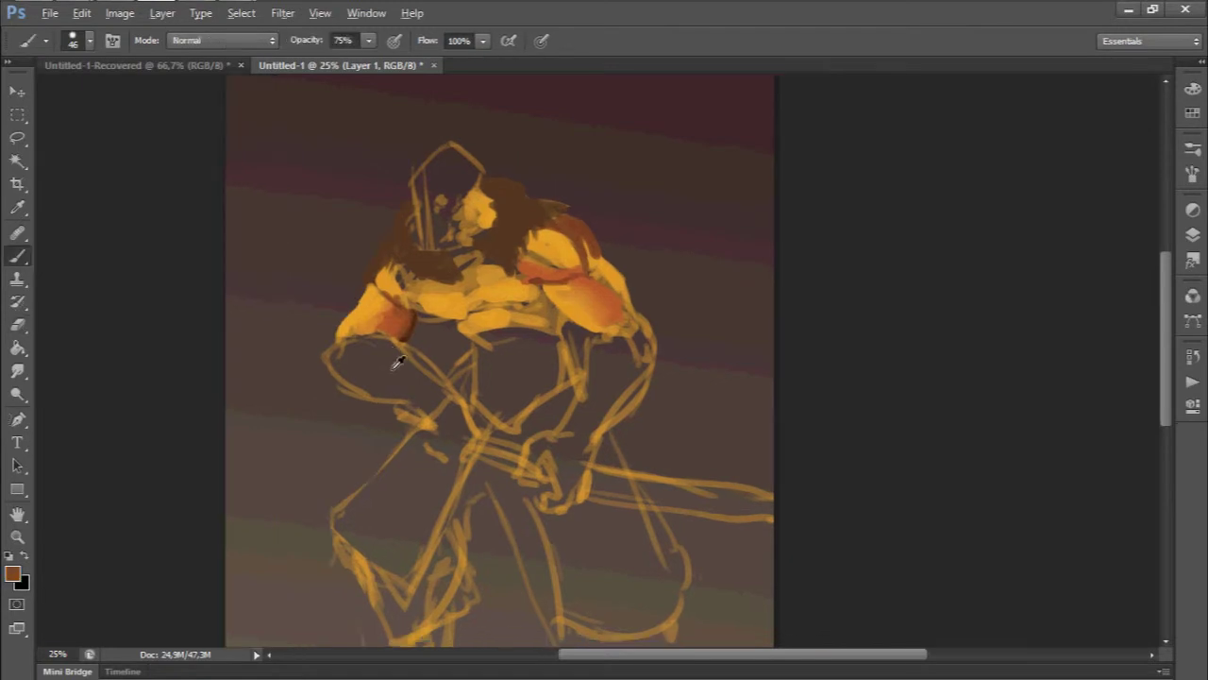
# Paint a dark chest stroke, then a white mask with a 35 px square brush
pyautogui.moveTo(534, 312); pyautogui.dragTo(498, 318)
pyautogui.press('F5')
pyautogui.rightClick(443, 367)
pyautogui.doubleClick(463, 491)
pyautogui.moveTo(425, 247)
pyautogui.mouseDown()
pyautogui.moveTo(411, 149)
pyautogui.moveTo(453, 202)
pyautogui.moveTo(469, 202)
pyautogui.moveTo(479, 240)
pyautogui.moveTo(467, 269)
pyautogui.moveTo(528, 326)
pyautogui.moveTo(567, 259)
pyautogui.moveTo(585, 271)
pyautogui.moveTo(595, 367)
pyautogui.mouseUp()
# Choose dark olive and paint a solid bracer block over the left upper arm
pyautogui.keyDown('alt'); pyautogui.click(477, 215); pyautogui.keyUp('alt')
pyautogui.keyDown('alt'); pyautogui.click(429, 224); pyautogui.keyUp('alt')
pyautogui.keyDown('alt'); pyautogui.click(567, 311); pyautogui.keyUp('alt')
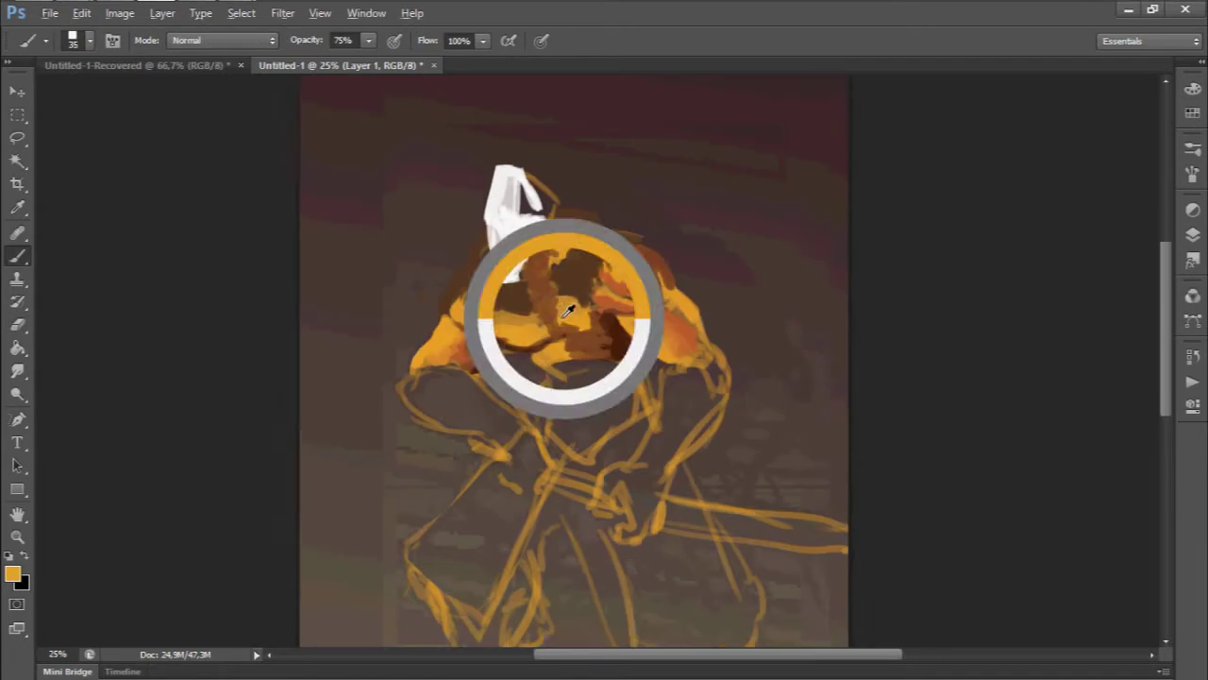
pyautogui.scroll(-3, 458, 324)
pyautogui.click(13, 573)
pyautogui.click(485, 418)
pyautogui.click(876, 164)
pyautogui.moveTo(339, 317)
pyautogui.mouseDown()
pyautogui.moveTo(418, 283)
pyautogui.moveTo(418, 362)
pyautogui.moveTo(421, 292)
pyautogui.moveTo(472, 339)
pyautogui.mouseUp()
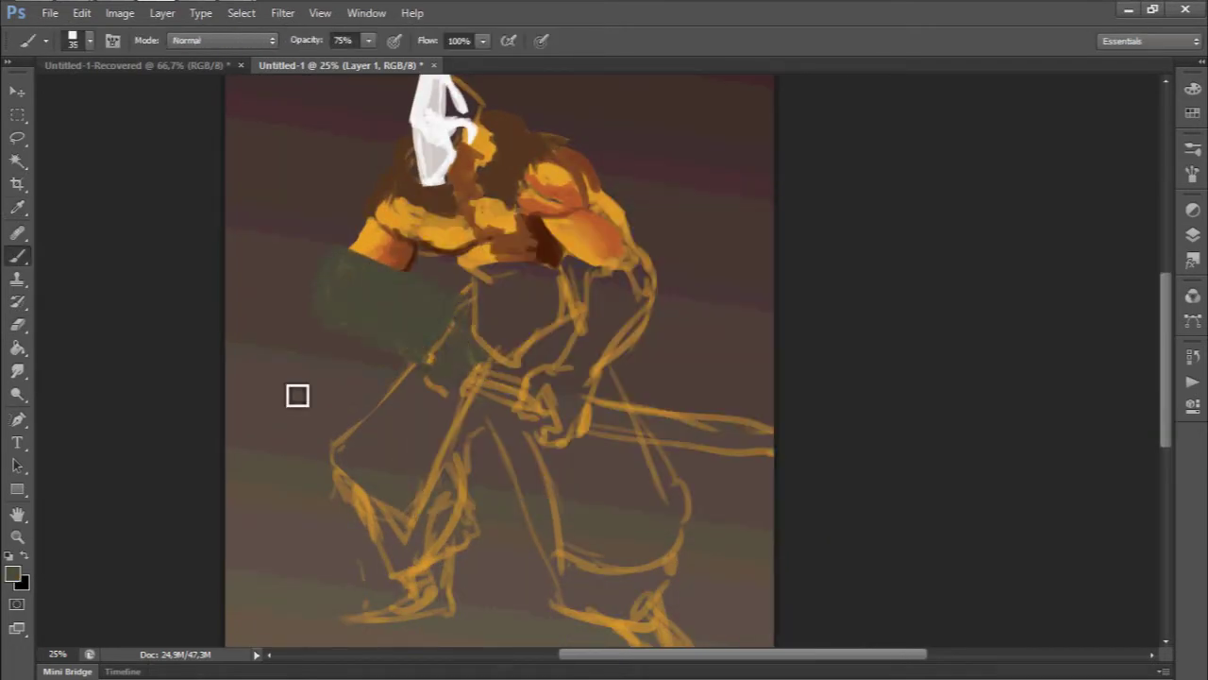
pyautogui.moveTo(326, 304)
pyautogui.mouseDown()
pyautogui.moveTo(444, 326)
pyautogui.moveTo(435, 360)
pyautogui.mouseUp()
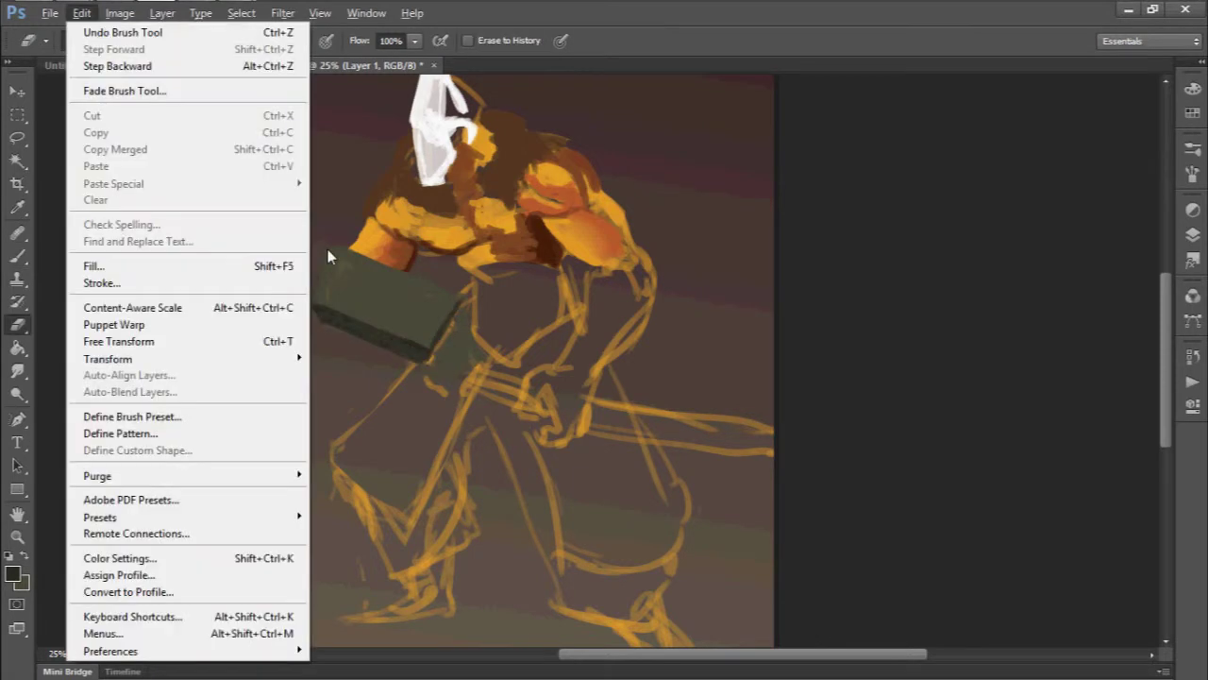
# Paint bright red bracket markings across the left bracer, covering a stray scribble with skin colour
pyautogui.click(13, 573)
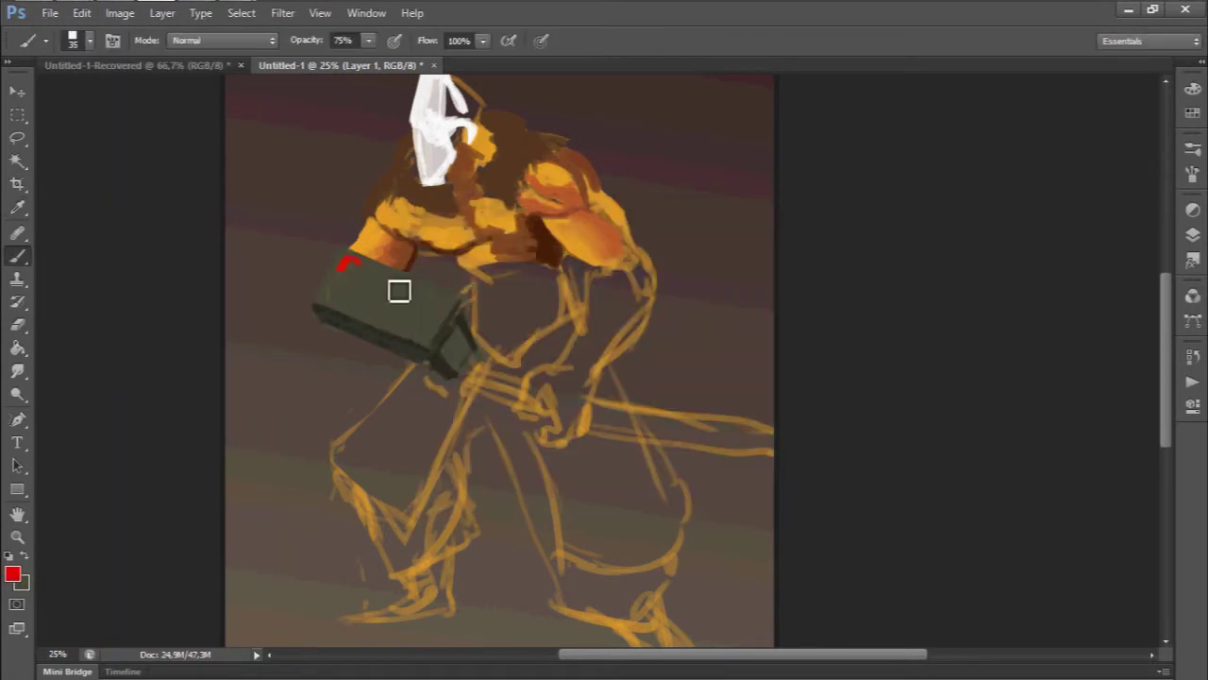
pyautogui.moveTo(411, 316); pyautogui.dragTo(416, 336)
pyautogui.keyDown('alt'); pyautogui.click(342, 283); pyautogui.keyUp('alt')
pyautogui.moveTo(349, 297)
pyautogui.mouseDown()
pyautogui.moveTo(377, 261)
pyautogui.moveTo(352, 311)
pyautogui.mouseUp()
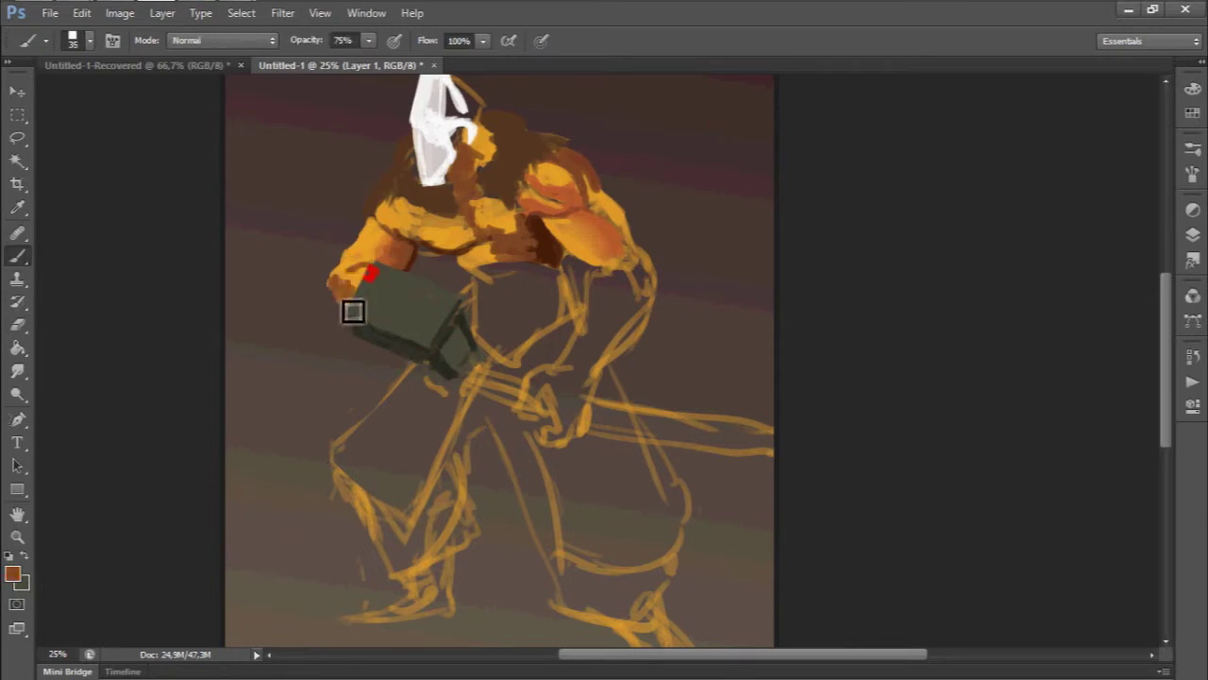
pyautogui.keyDown('alt'); pyautogui.click(380, 268); pyautogui.keyUp('alt')
pyautogui.moveTo(373, 264); pyautogui.dragTo(406, 279)
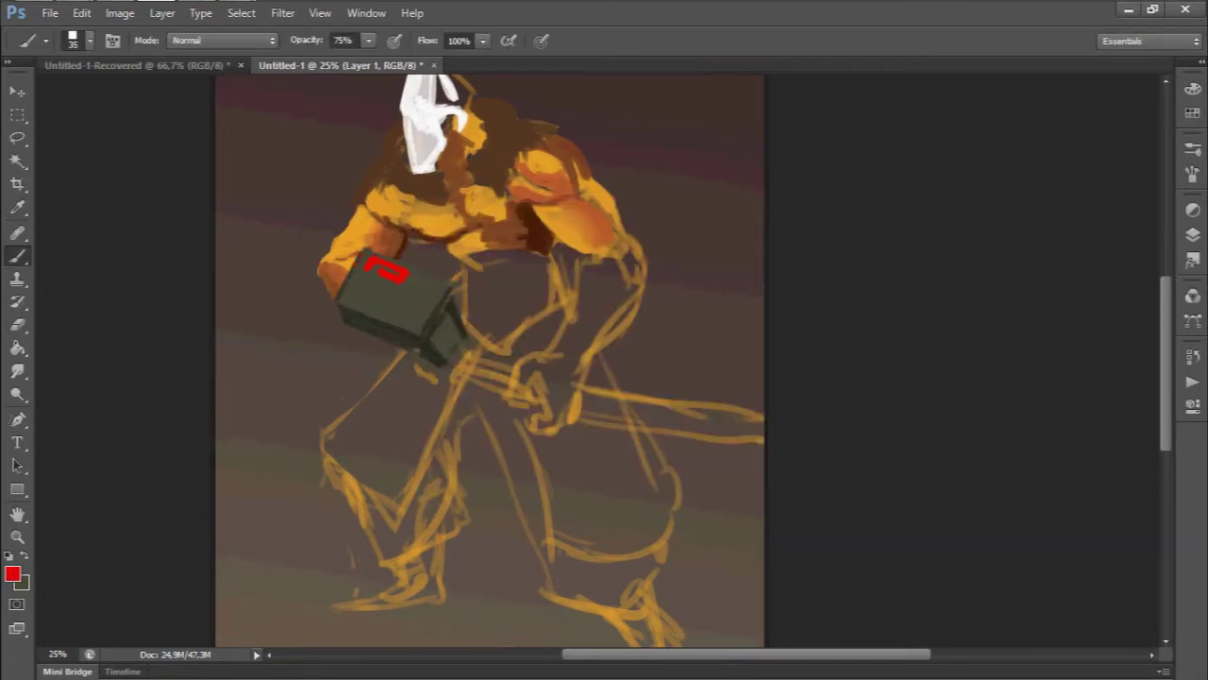
pyautogui.moveTo(439, 357)
pyautogui.mouseDown()
pyautogui.moveTo(437, 311)
pyautogui.moveTo(458, 363)
pyautogui.moveTo(409, 367)
pyautogui.mouseUp()
# Paint both fists black under the arm and near the hip
pyautogui.press('Return')
pyautogui.moveTo(477, 340)
pyautogui.mouseDown()
pyautogui.moveTo(507, 400)
pyautogui.moveTo(486, 382)
pyautogui.mouseUp()
pyautogui.keyDown('alt'); pyautogui.click(514, 408); pyautogui.keyUp('alt')
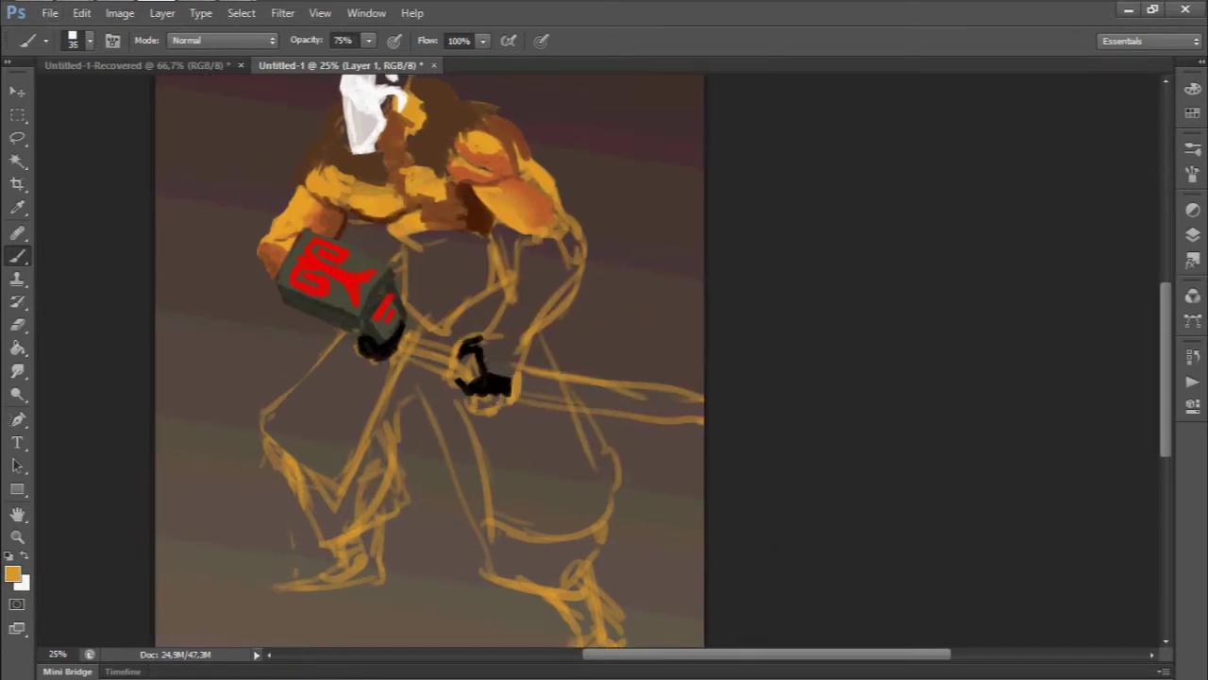
# Pick grey and paint a bracer up the right forearm above the fist
pyautogui.keyDown('alt'); pyautogui.click(370, 321); pyautogui.keyUp('alt')
pyautogui.press('Return')
pyautogui.moveTo(316, 236)
pyautogui.mouseDown()
pyautogui.moveTo(302, 331)
pyautogui.moveTo(402, 275)
pyautogui.moveTo(357, 291)
pyautogui.mouseUp()
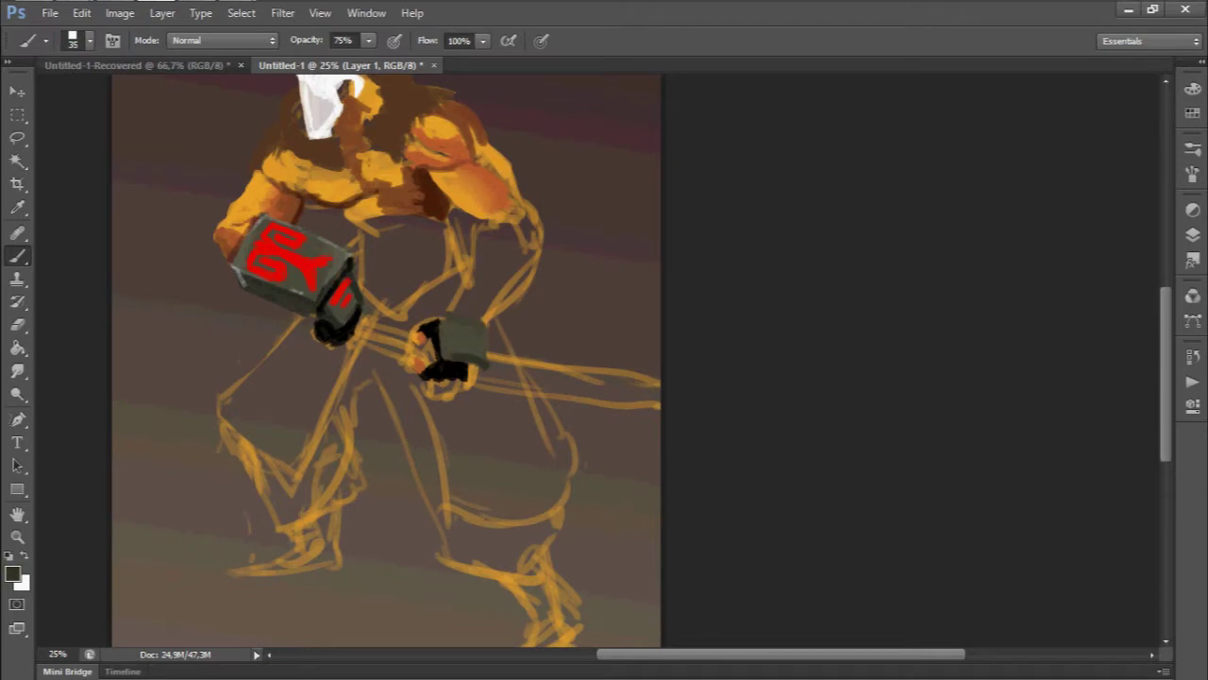
pyautogui.moveTo(478, 339)
pyautogui.mouseDown()
pyautogui.moveTo(548, 299)
pyautogui.moveTo(500, 340)
pyautogui.mouseUp()
pyautogui.moveTo(251, 296); pyautogui.dragTo(172, 395)
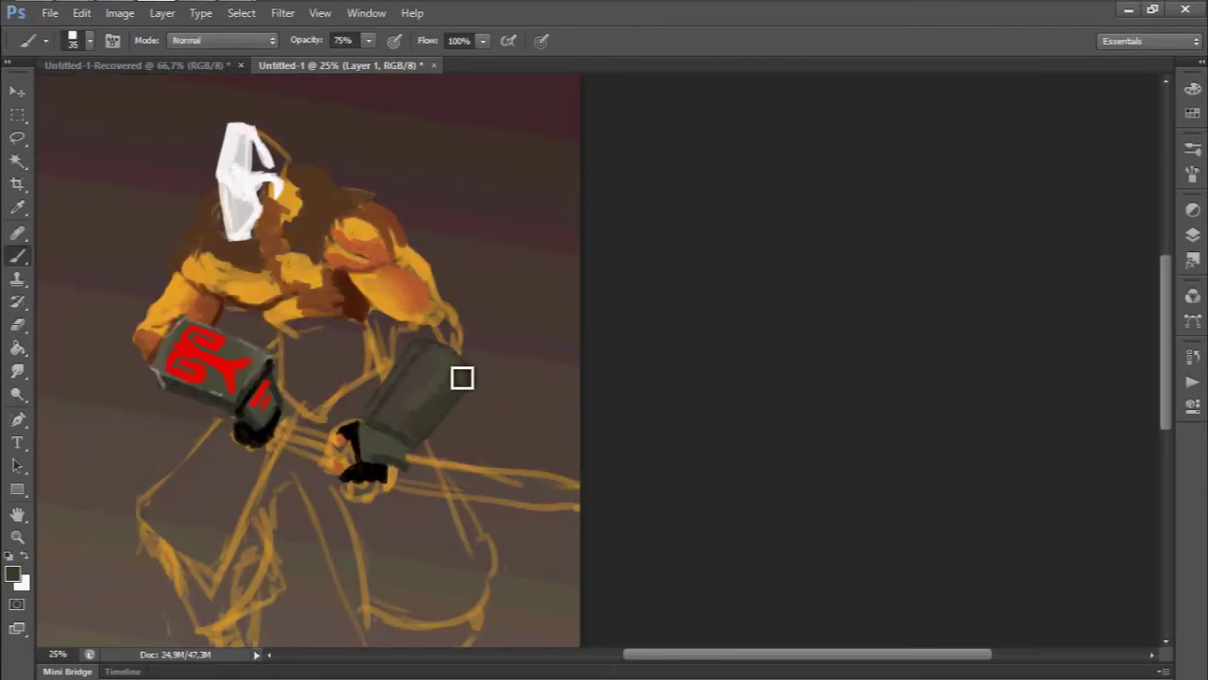
# Lighten the right bracer top with grey and paint red markings on both bracers
pyautogui.keyDown('alt'); pyautogui.click(260, 358); pyautogui.keyUp('alt')
pyautogui.moveTo(373, 416); pyautogui.dragTo(426, 351)
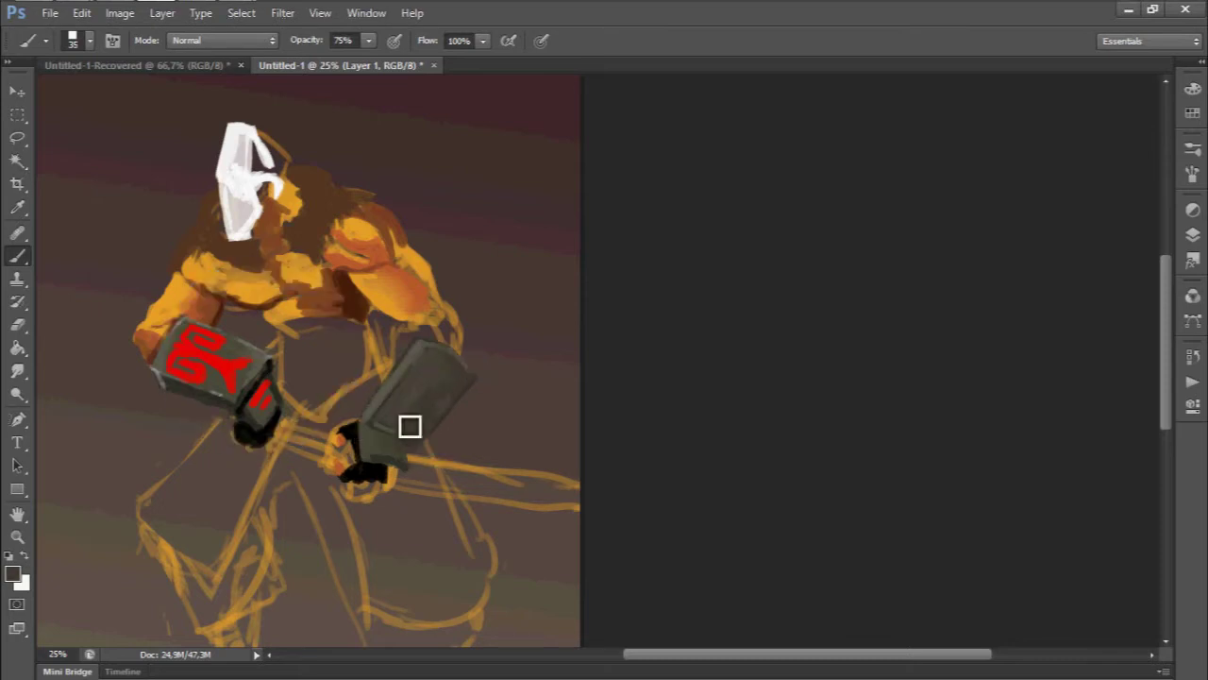
pyautogui.keyDown('alt'); pyautogui.click(258, 387); pyautogui.keyUp('alt')
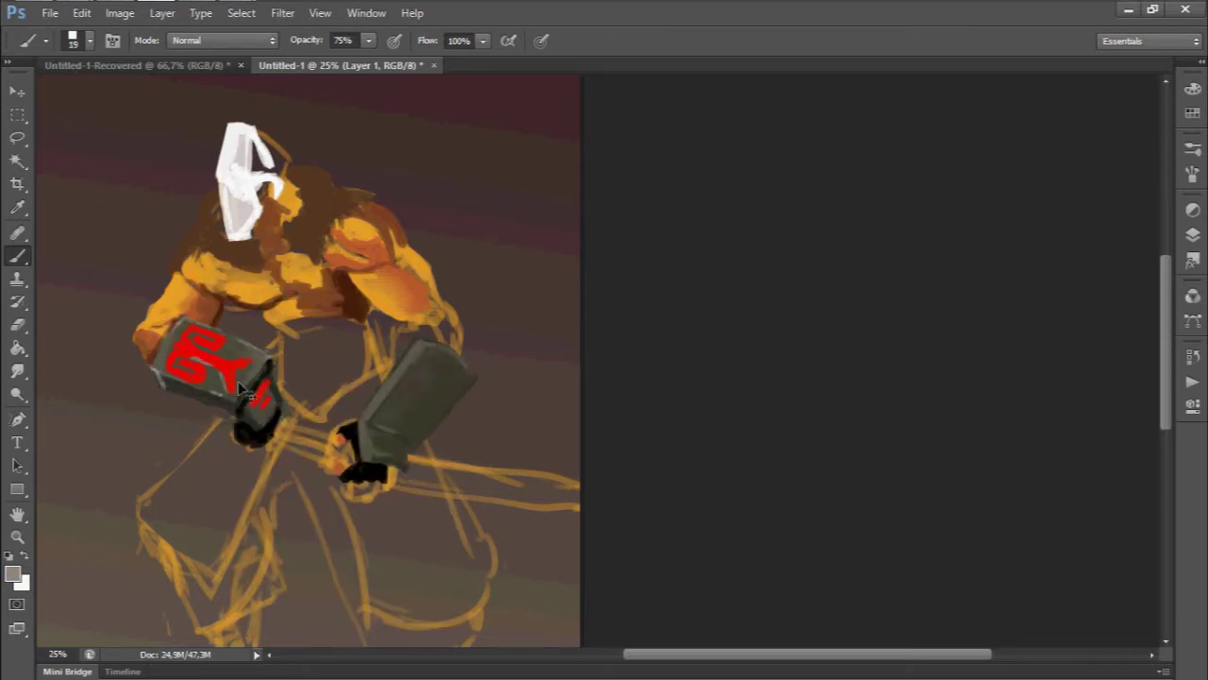
pyautogui.moveTo(222, 368); pyautogui.dragTo(232, 397)
pyautogui.keyDown('alt'); pyautogui.click(175, 379); pyautogui.keyUp('alt')
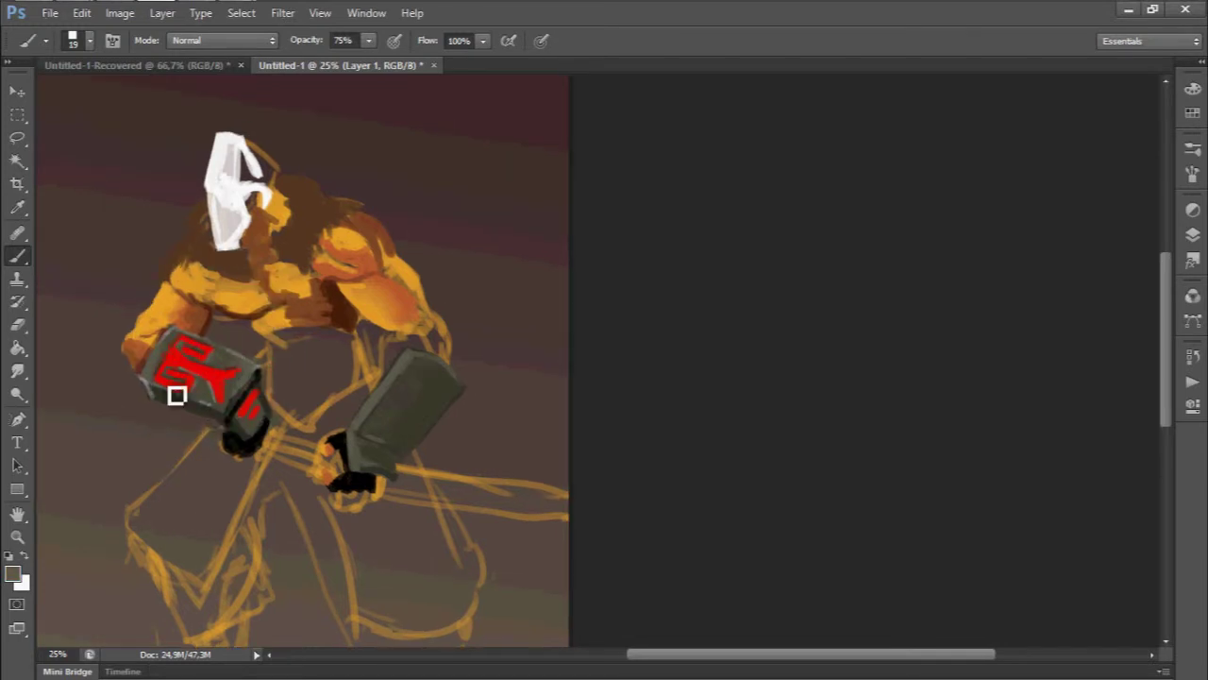
pyautogui.scroll(-1, 211, 385)
pyautogui.hscroll(1, 211, 385)
pyautogui.keyDown('alt'); pyautogui.click(188, 316); pyautogui.keyUp('alt')
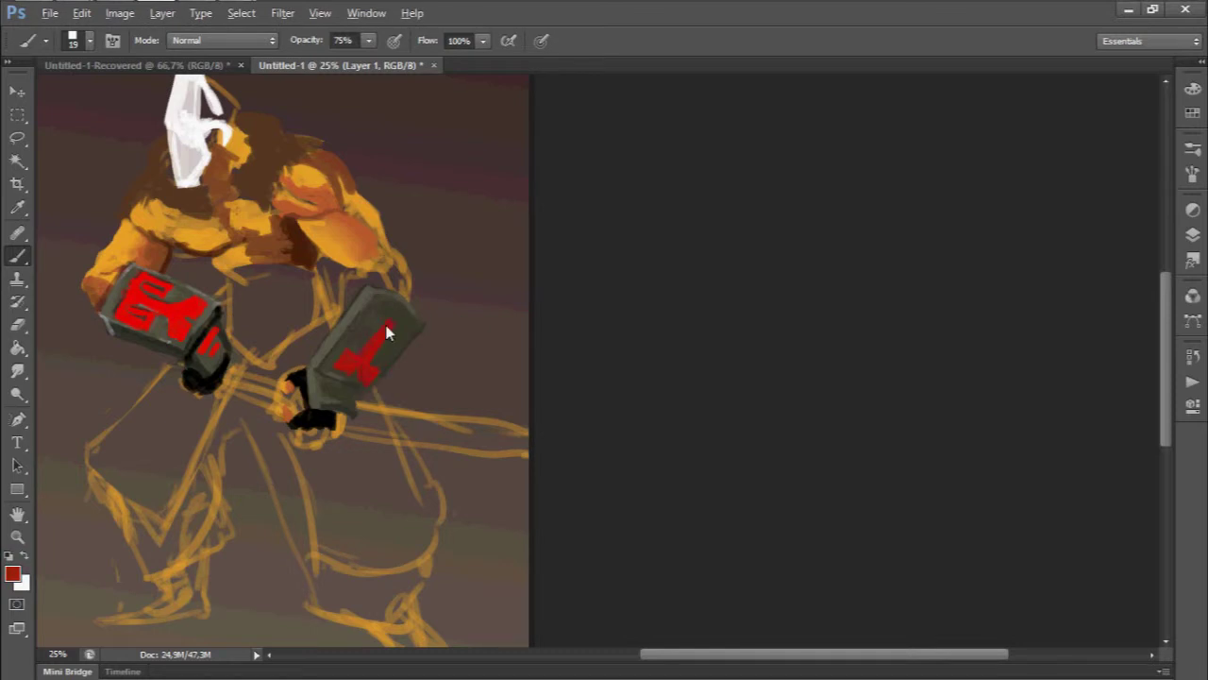
pyautogui.hscroll(-5, 375, 318)
# Lighten the mask top and paint a dark belt across the waist
pyautogui.keyDown('alt'); pyautogui.click(472, 112); pyautogui.keyUp('alt')
pyautogui.moveTo(472, 111); pyautogui.dragTo(501, 127)
pyautogui.click(14, 574)
pyautogui.click(853, 294)
pyautogui.moveTo(491, 236); pyautogui.dragTo(509, 253)
pyautogui.rightClick(572, 295)
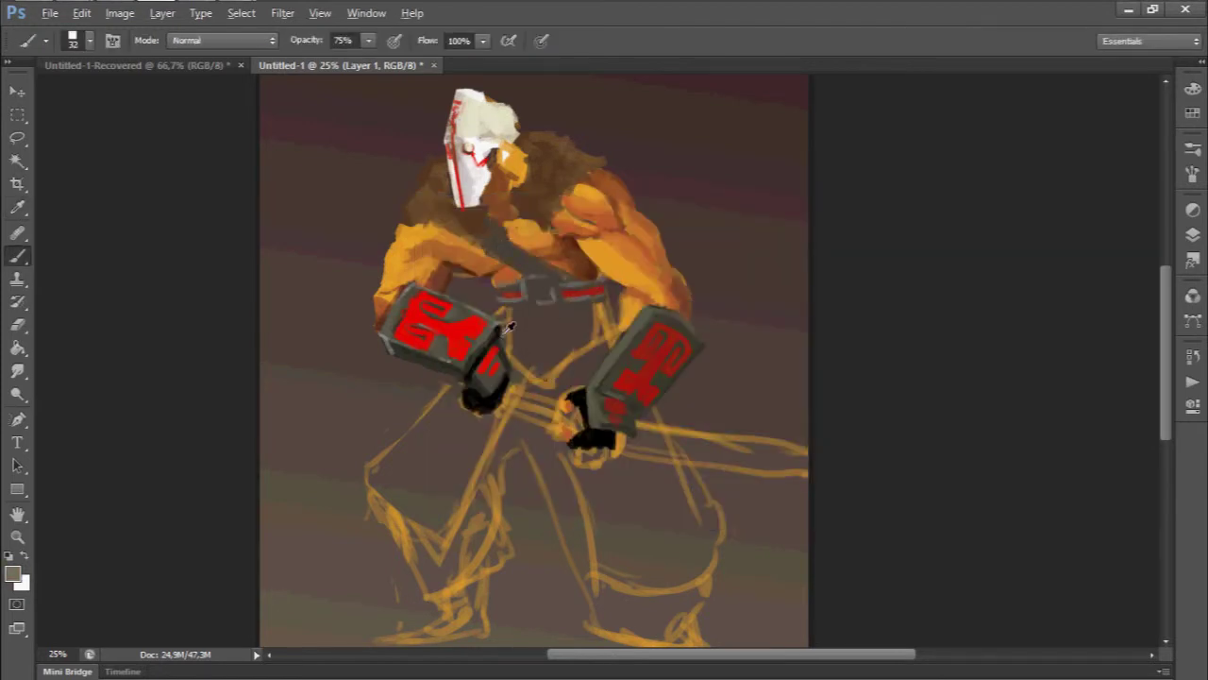
# Paint the belt dark grey, widen the mask in cream, and paint a cream belly
pyautogui.moveTo(566, 284); pyautogui.dragTo(520, 273)
pyautogui.keyDown('alt'); pyautogui.click(470, 166); pyautogui.keyUp('alt')
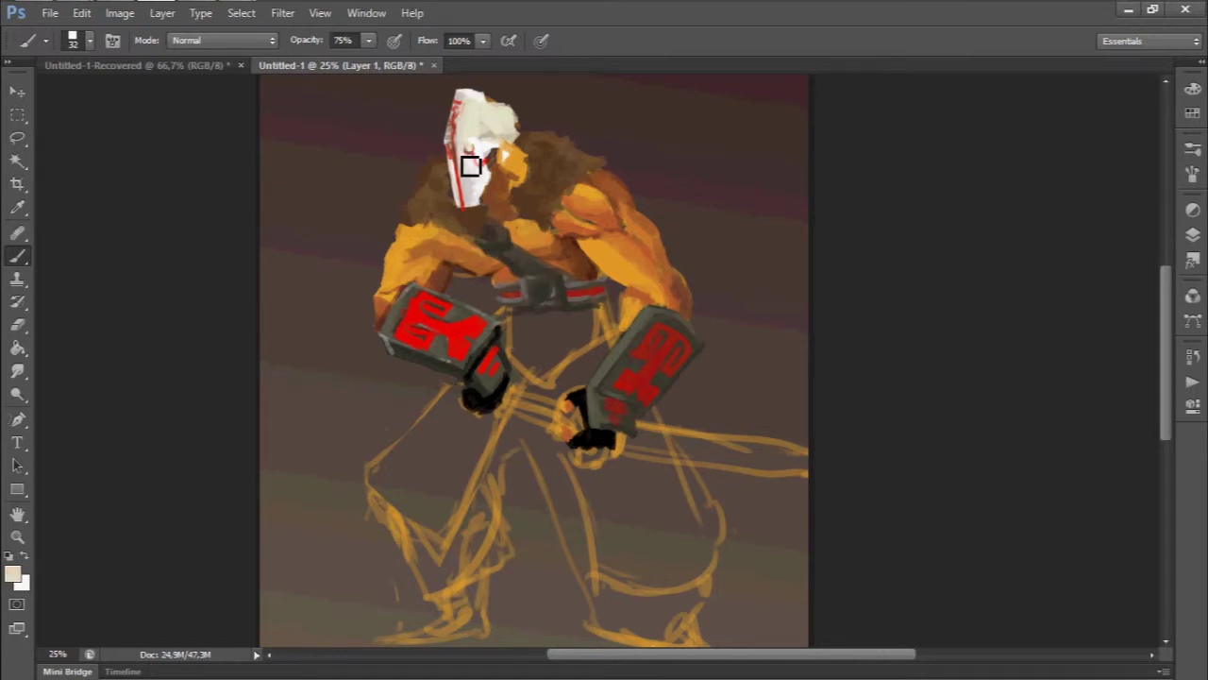
pyautogui.moveTo(489, 113); pyautogui.dragTo(510, 156)
pyautogui.keyDown('alt'); pyautogui.click(490, 196); pyautogui.keyUp('alt')
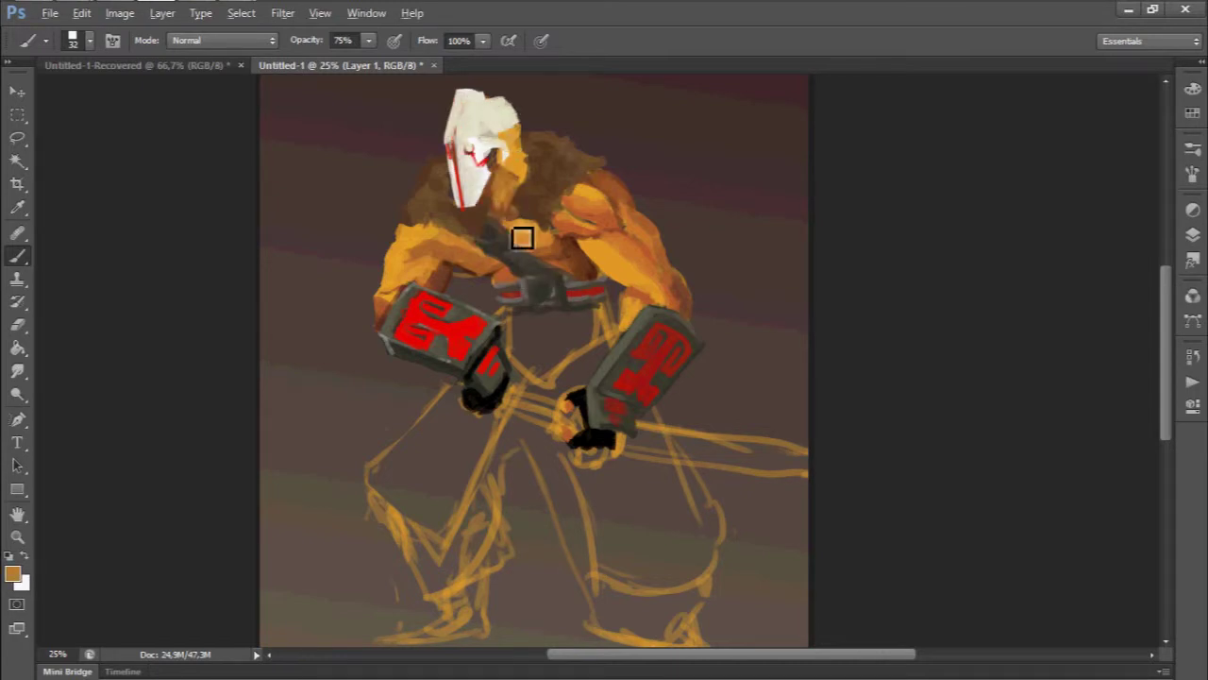
pyautogui.scroll(-1, 485, 278)
pyautogui.click(13, 573)
pyautogui.press('Return')
pyautogui.moveTo(504, 305); pyautogui.dragTo(566, 368)
# Paint a red armour plate over the left leg outlined in dark grey
pyautogui.scroll(-1, 529, 349)
pyautogui.moveTo(351, 430)
pyautogui.mouseDown()
pyautogui.moveTo(387, 434)
pyautogui.moveTo(451, 366)
pyautogui.moveTo(351, 423)
pyautogui.moveTo(415, 482)
pyautogui.mouseUp()
pyautogui.keyDown('alt'); pyautogui.click(444, 326); pyautogui.keyUp('alt')
pyautogui.keyDown('alt'); pyautogui.click(418, 350); pyautogui.keyUp('alt')
pyautogui.moveTo(471, 378)
pyautogui.mouseDown()
pyautogui.moveTo(403, 407)
pyautogui.moveTo(404, 418)
pyautogui.moveTo(325, 439)
pyautogui.moveTo(440, 510)
pyautogui.moveTo(425, 506)
pyautogui.moveTo(526, 472)
pyautogui.moveTo(448, 418)
pyautogui.moveTo(496, 537)
pyautogui.moveTo(586, 453)
pyautogui.mouseUp()
pyautogui.press('e')
pyautogui.press('b')
# Darken the lower legs, paint the left foot black and add a red right-thigh plate
pyautogui.moveTo(501, 545)
pyautogui.mouseDown()
pyautogui.moveTo(418, 451)
pyautogui.moveTo(418, 424)
pyautogui.moveTo(425, 463)
pyautogui.mouseUp()
pyautogui.moveTo(626, 478); pyautogui.dragTo(558, 396)
pyautogui.moveTo(471, 393); pyautogui.dragTo(560, 377)
pyautogui.moveTo(505, 406); pyautogui.dragTo(557, 391)
pyautogui.moveTo(526, 465)
pyautogui.mouseDown()
pyautogui.moveTo(560, 453)
pyautogui.moveTo(443, 463)
pyautogui.mouseUp()
pyautogui.keyDown('alt'); pyautogui.click(528, 408); pyautogui.keyUp('alt')
pyautogui.moveTo(610, 459); pyautogui.dragTo(432, 424)
pyautogui.moveTo(523, 296)
pyautogui.mouseDown()
pyautogui.moveTo(520, 254)
pyautogui.moveTo(532, 392)
pyautogui.moveTo(465, 437)
pyautogui.mouseUp()
# Add small dark accents and fill the right foot with black
pyautogui.keyDown('alt'); pyautogui.click(431, 313); pyautogui.keyUp('alt')
pyautogui.moveTo(431, 312); pyautogui.dragTo(453, 396)
pyautogui.moveTo(406, 295)
pyautogui.mouseDown()
pyautogui.moveTo(519, 418)
pyautogui.moveTo(307, 239)
pyautogui.mouseUp()
pyautogui.keyDown('alt'); pyautogui.click(399, 405); pyautogui.keyUp('alt')
pyautogui.moveTo(434, 453)
pyautogui.mouseDown()
pyautogui.moveTo(444, 501)
pyautogui.moveTo(400, 439)
pyautogui.mouseUp()
pyautogui.press('e')
pyautogui.press('b')
pyautogui.moveTo(305, 361); pyautogui.dragTo(447, 646)
# Paint dark brown strokes and red markings on the mask with a smaller brush
pyautogui.keyDown('alt'); pyautogui.click(423, 195); pyautogui.keyUp('alt')
pyautogui.moveTo(422, 194)
pyautogui.mouseDown()
pyautogui.moveTo(425, 173)
pyautogui.moveTo(420, 213)
pyautogui.moveTo(378, 264)
pyautogui.mouseUp()
pyautogui.keyDown('alt'); pyautogui.click(532, 352); pyautogui.keyUp('alt')
pyautogui.press('[')
pyautogui.press('[')
pyautogui.press('[')
pyautogui.moveTo(385, 186); pyautogui.dragTo(401, 224)
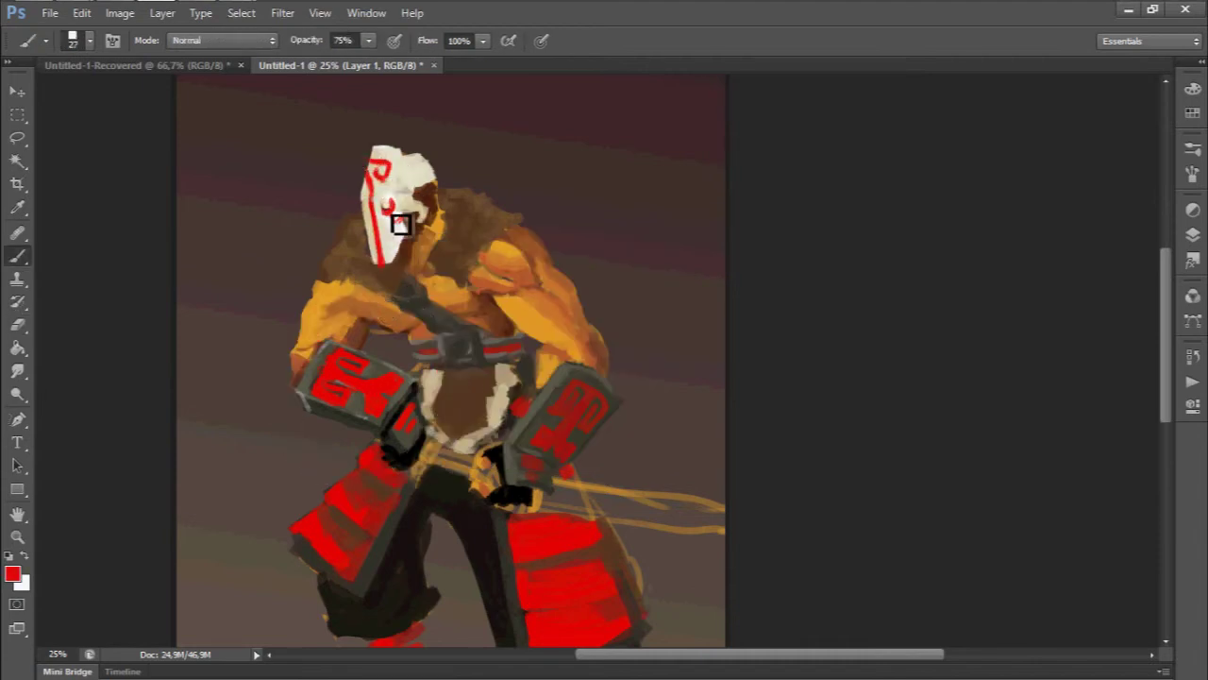
pyautogui.moveTo(371, 152); pyautogui.dragTo(364, 264)
pyautogui.moveTo(372, 216); pyautogui.dragTo(358, 238)
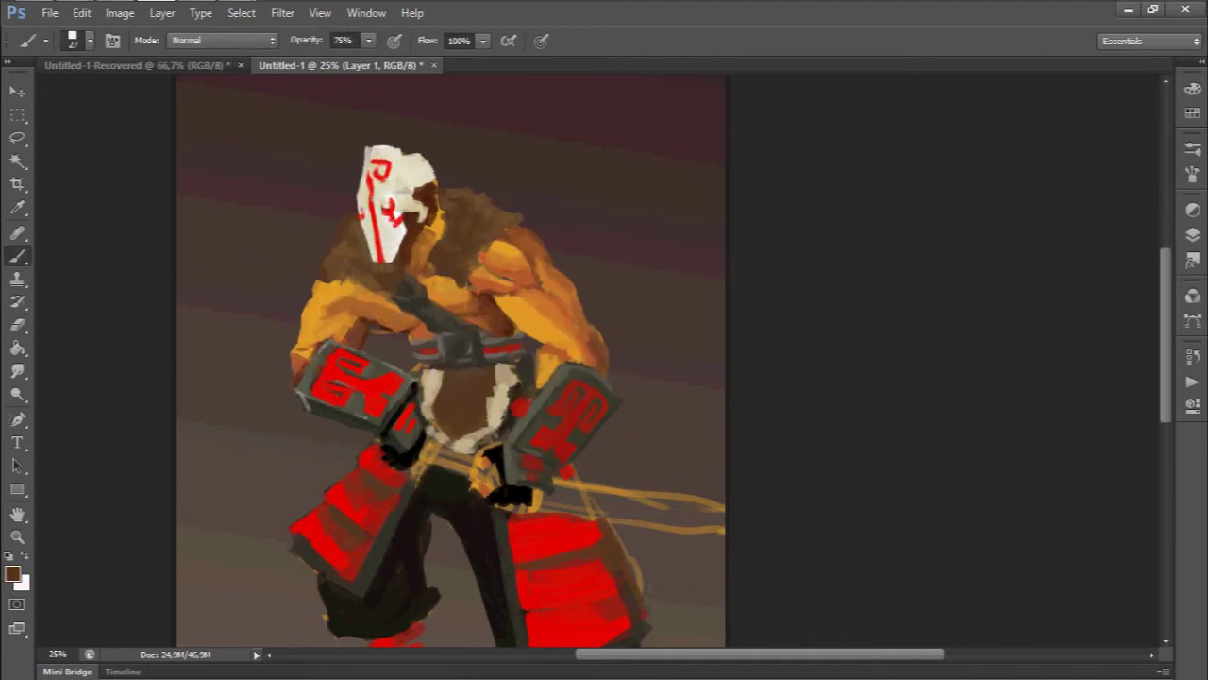
# Repaint the mask's top curl orange and brighten the mask top with cream
pyautogui.keyDown('alt'); pyautogui.click(377, 189); pyautogui.keyUp('alt')
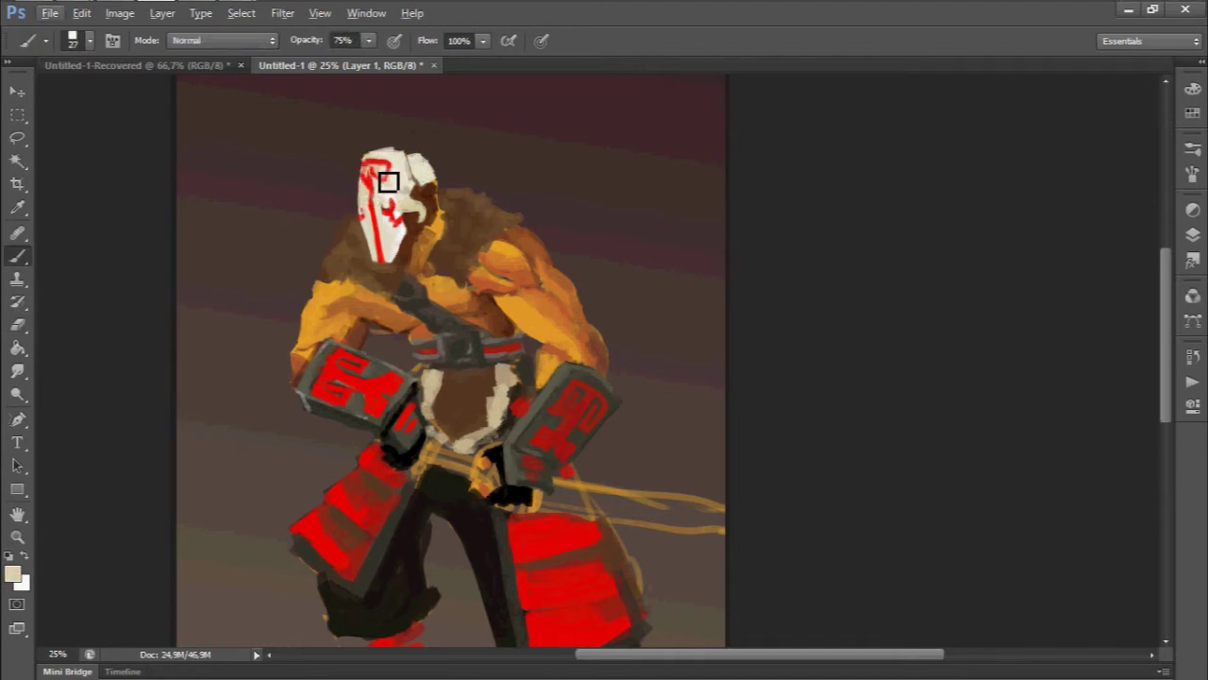
pyautogui.keyDown('alt'); pyautogui.click(383, 227); pyautogui.keyUp('alt')
pyautogui.moveTo(371, 189)
pyautogui.mouseDown()
pyautogui.moveTo(376, 169)
pyautogui.moveTo(411, 193)
pyautogui.mouseUp()
pyautogui.keyDown('alt'); pyautogui.click(396, 196); pyautogui.keyUp('alt')
pyautogui.moveTo(362, 330); pyautogui.dragTo(347, 243)
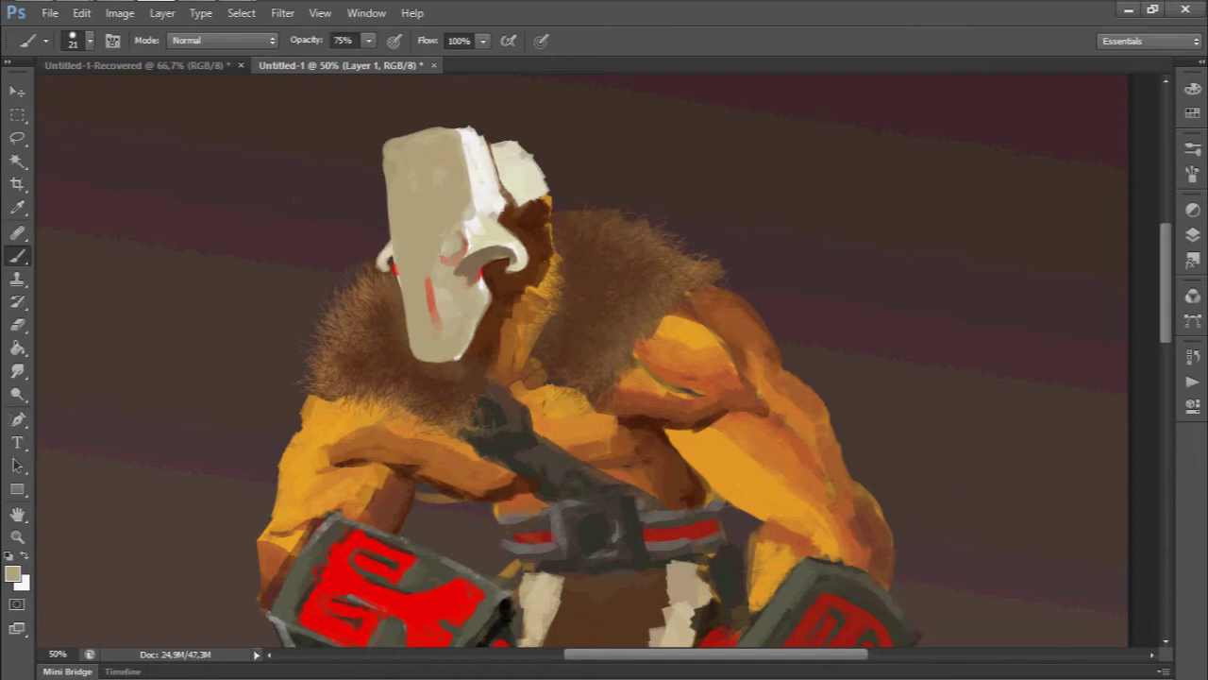
# Paint a red eye ring, a straight red line down the mask, and a forehead square spiral
pyautogui.moveTo(451, 259)
pyautogui.mouseDown()
pyautogui.moveTo(460, 283)
pyautogui.moveTo(433, 359)
pyautogui.mouseUp()
pyautogui.keyDown('alt'); pyautogui.click(401, 253); pyautogui.keyUp('alt')
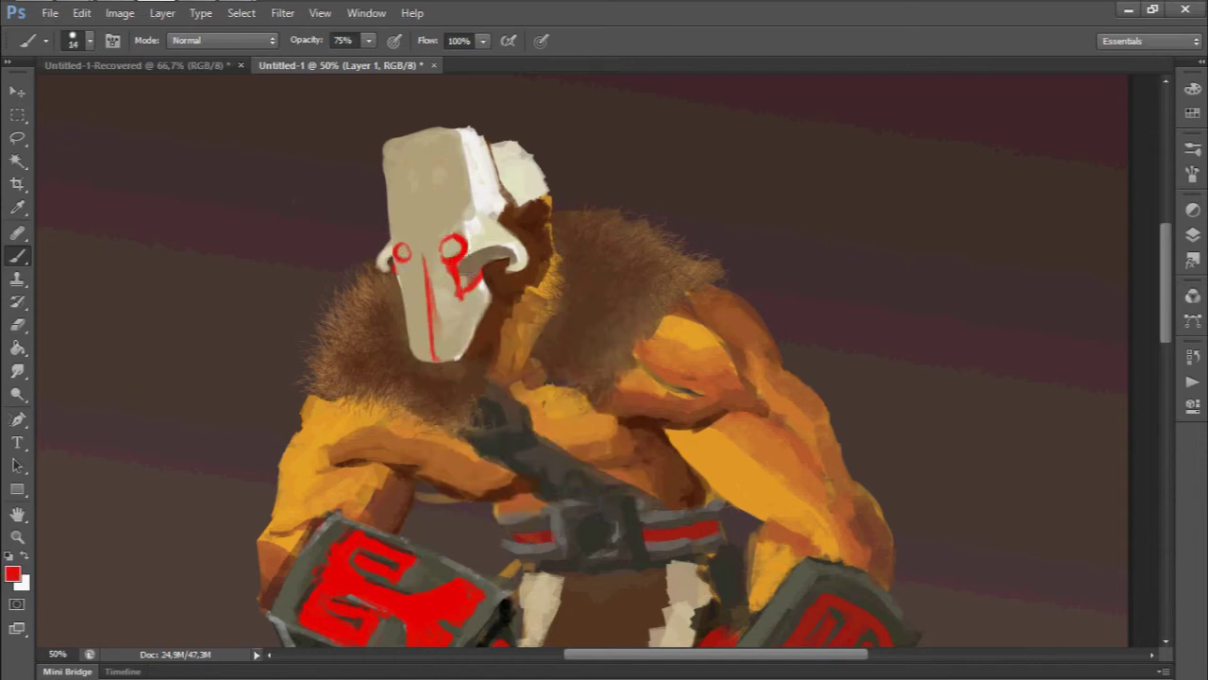
pyautogui.moveTo(400, 162)
pyautogui.mouseDown()
pyautogui.moveTo(453, 173)
pyautogui.moveTo(431, 176)
pyautogui.moveTo(424, 211)
pyautogui.moveTo(409, 173)
pyautogui.mouseUp()
# Sample dark brown from the figure and beige from the mask
pyautogui.keyDown('alt'); pyautogui.click(540, 205); pyautogui.keyUp('alt')
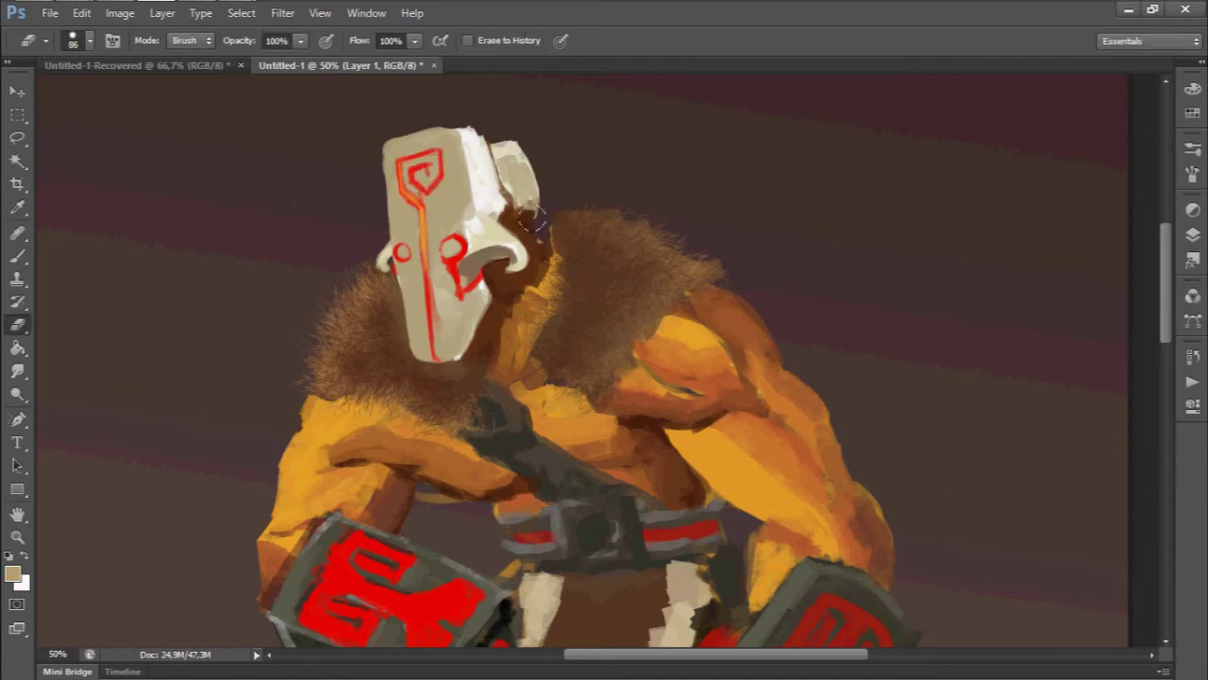
pyautogui.moveTo(516, 411); pyautogui.dragTo(541, 419)
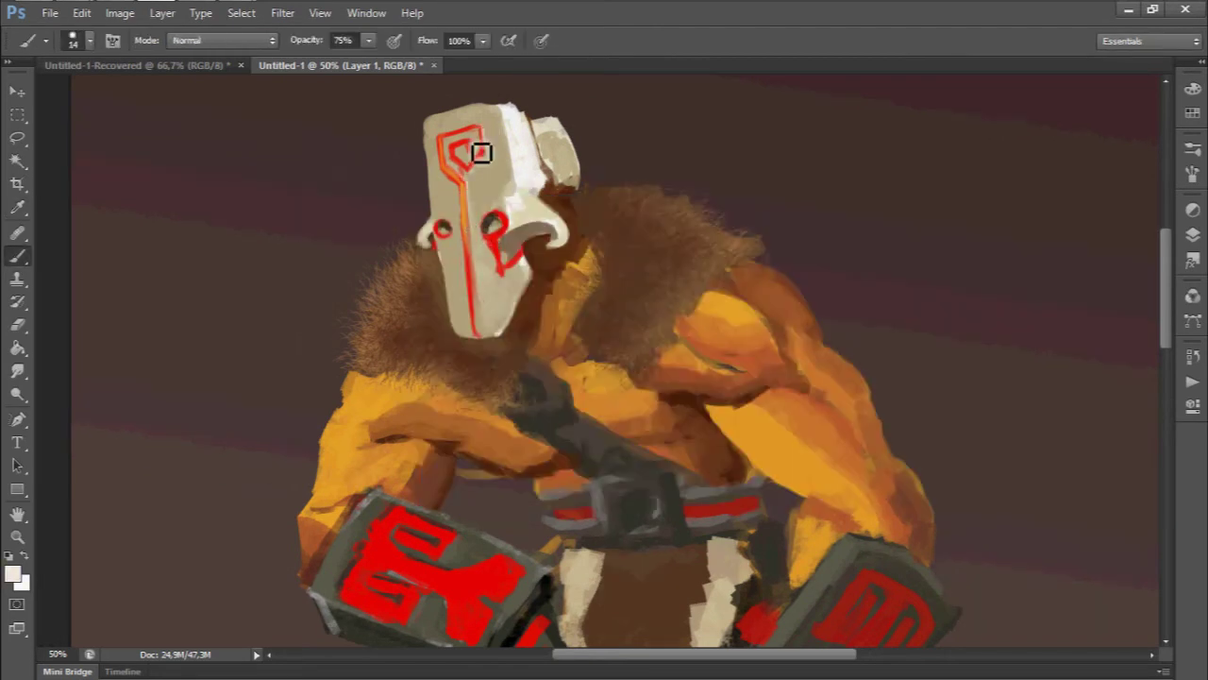
pyautogui.keyDown('alt'); pyautogui.click(504, 175); pyautogui.keyUp('alt')
pyautogui.keyDown('alt'); pyautogui.click(535, 172); pyautogui.keyUp('alt')
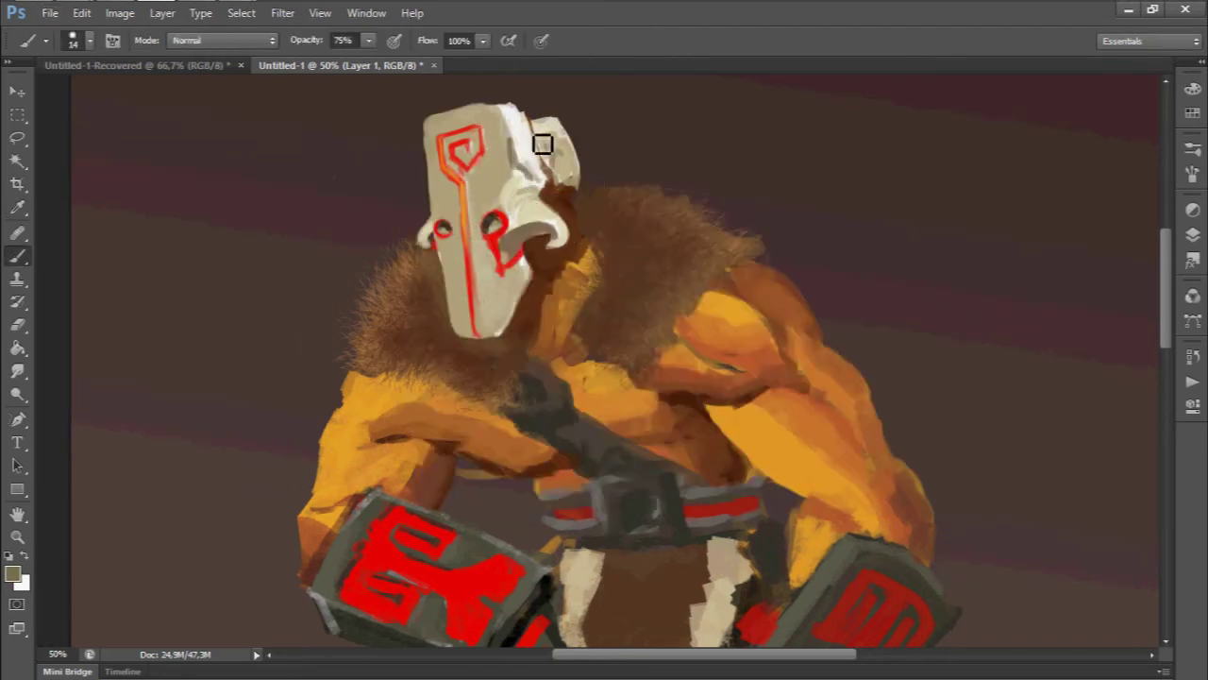
# Set the brush size to 16 and resample dark brown and beige along the mask edge
pyautogui.rightClick(514, 192)
pyautogui.write('16')
pyautogui.press('Return')
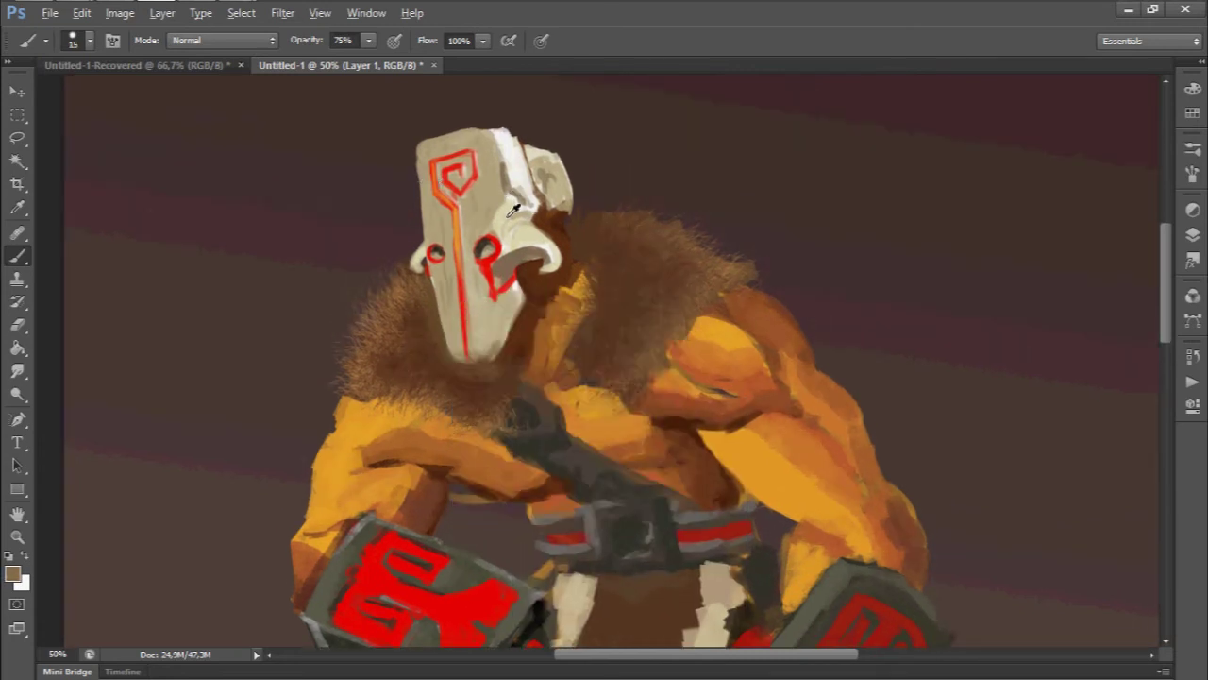
pyautogui.moveTo(490, 326); pyautogui.dragTo(514, 305)
pyautogui.keyDown('alt'); pyautogui.click(515, 305); pyautogui.keyUp('alt')
pyautogui.keyDown('alt'); pyautogui.click(558, 184); pyautogui.keyUp('alt')
pyautogui.moveTo(510, 133); pyautogui.dragTo(517, 124)
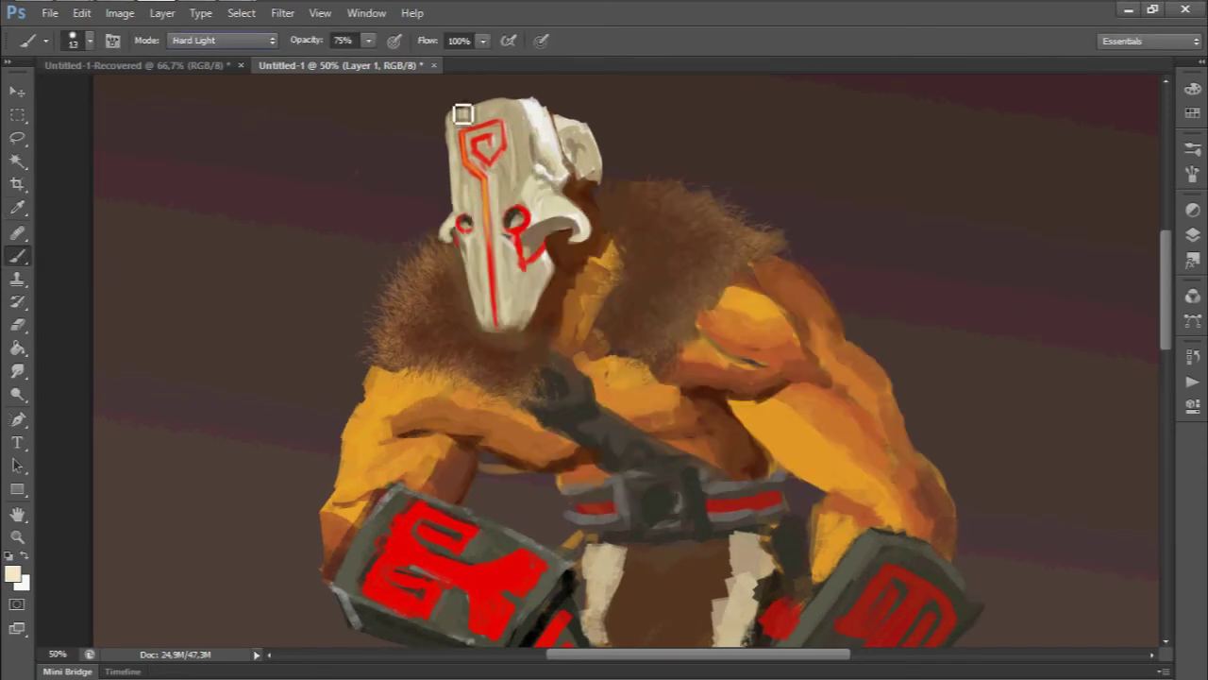
# Set the brush blend mode to Linear Light at 96% opacity
pyautogui.click(221, 40)
pyautogui.click(217, 349)
pyautogui.press('9')
pyautogui.press('6')
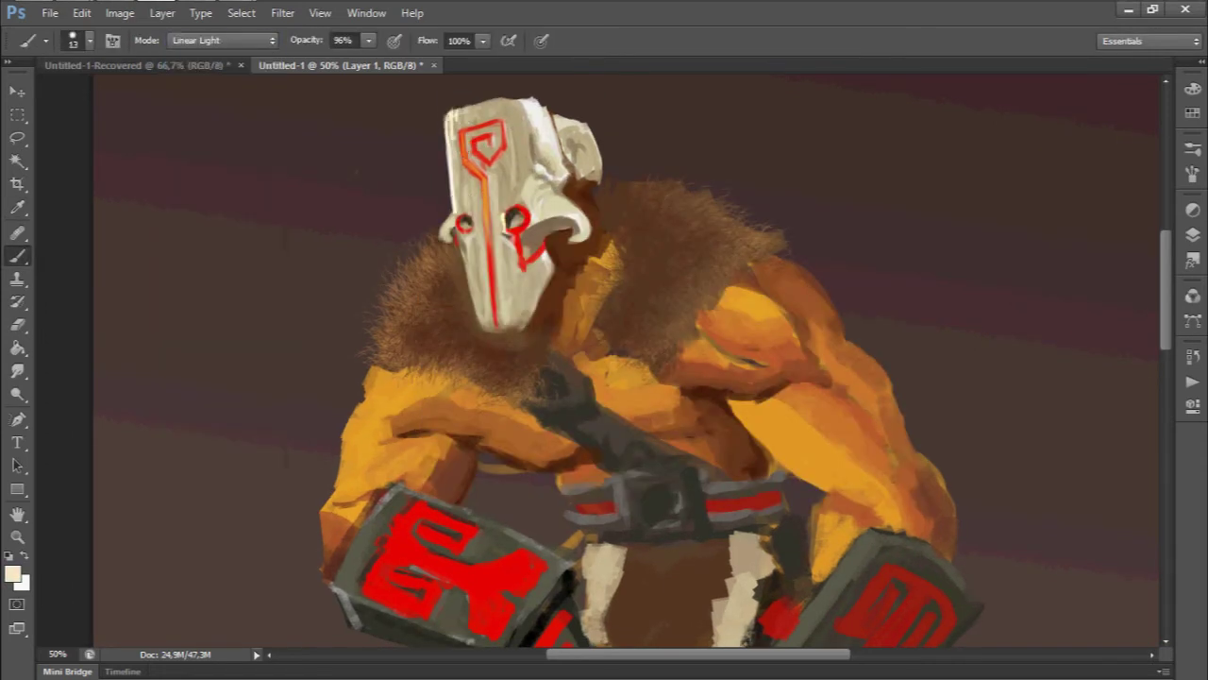
# Sample a light peach and paint a size-36 highlight on the mask's lower right edge
pyautogui.keyDown('alt'); pyautogui.click(545, 249); pyautogui.keyUp('alt')
pyautogui.rightClick(502, 234)
pyautogui.write('36')
pyautogui.press('Return')
pyautogui.moveTo(572, 234); pyautogui.dragTo(581, 224)
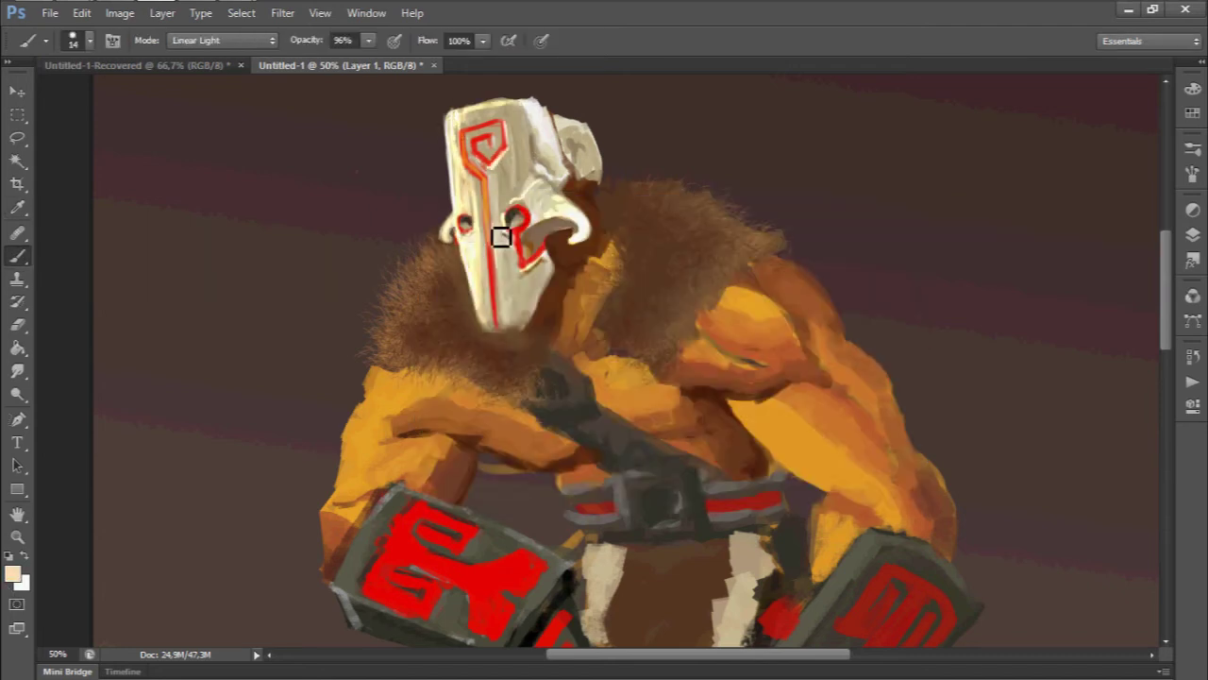
# Resize the brush and zoom out to 25% to view the whole figure
pyautogui.scroll(-2, 349, 348)
pyautogui.press(']')
pyautogui.press(']')
pyautogui.press(']')
pyautogui.hotkey('ctrl', '-')
pyautogui.hotkey('ctrl', '-')
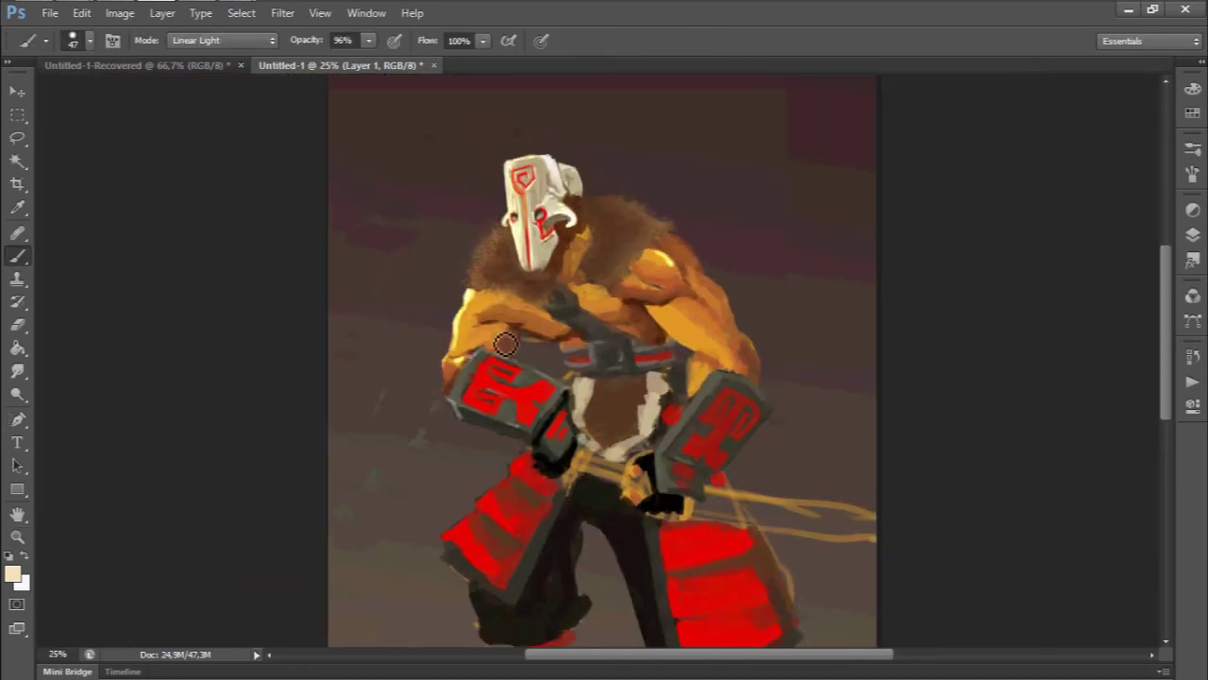
pyautogui.press('d')
pyautogui.moveTo(618, 458)
pyautogui.mouseDown()
pyautogui.moveTo(602, 388)
pyautogui.moveTo(629, 372)
pyautogui.mouseUp()
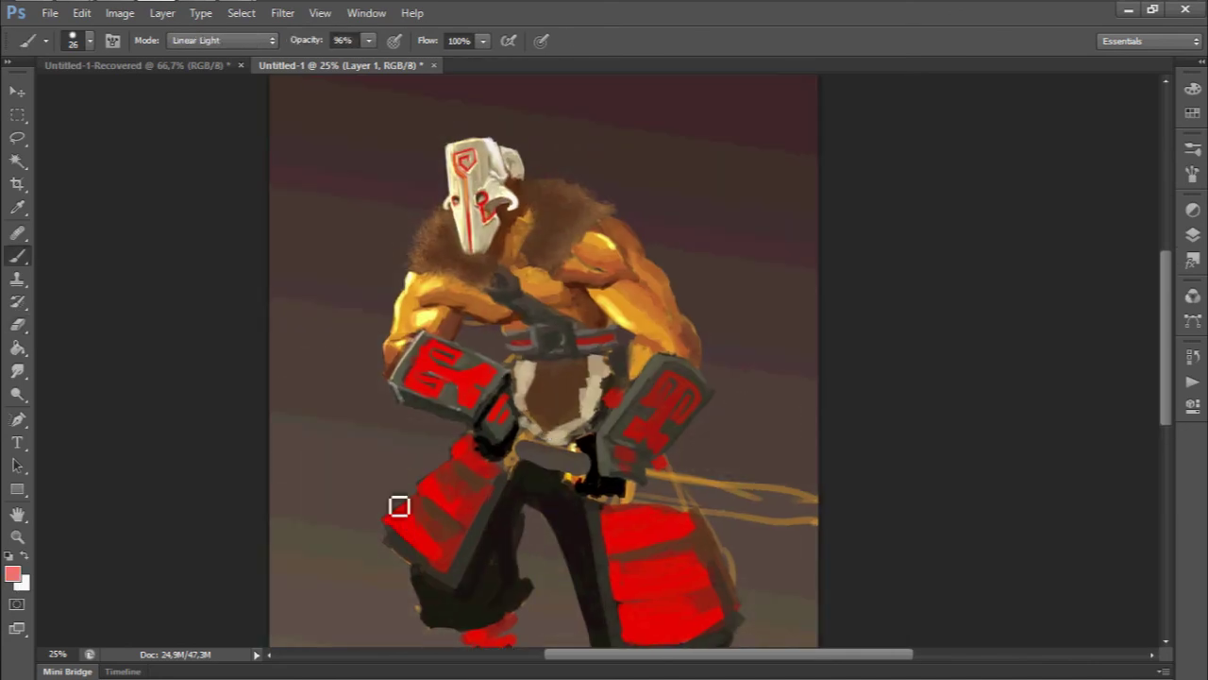